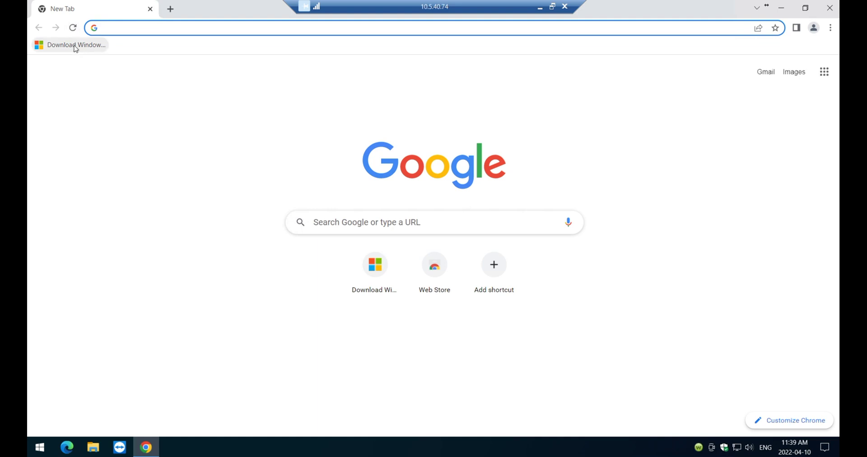
# Load microsoft.com/en-ca/software-download/windows11 from the 'Download Window...' bookmark
pyautogui.click(75, 46)
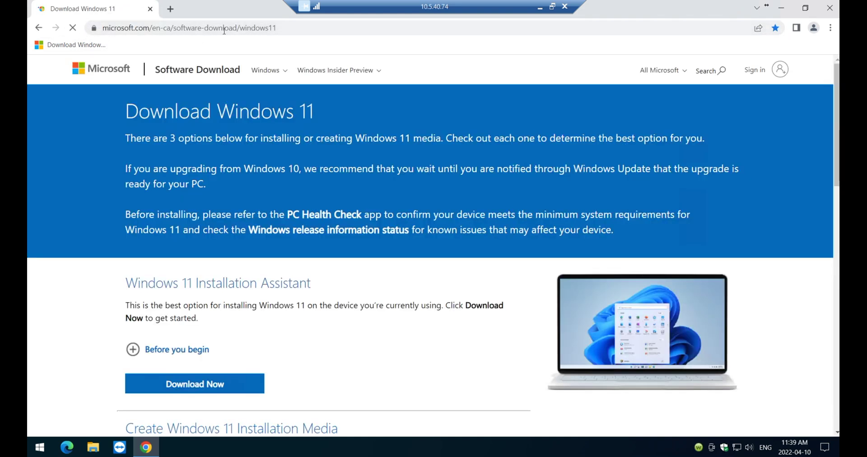
pyautogui.moveTo(277, 28); pyautogui.dragTo(88, 26)
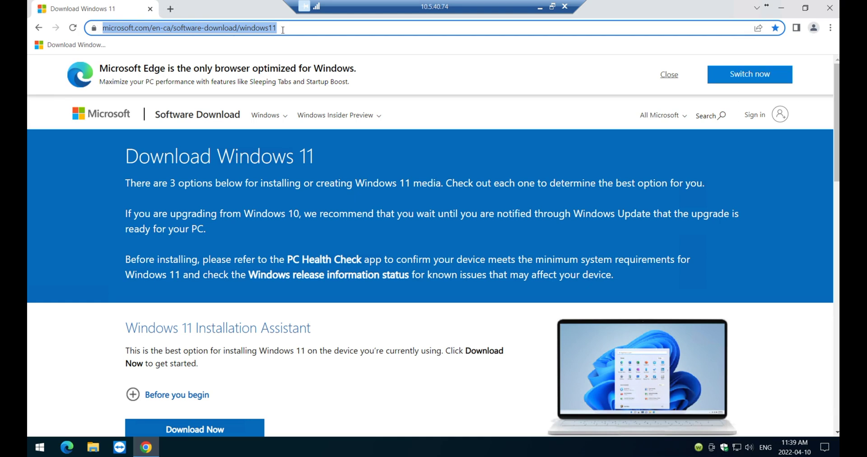
pyautogui.press('End')
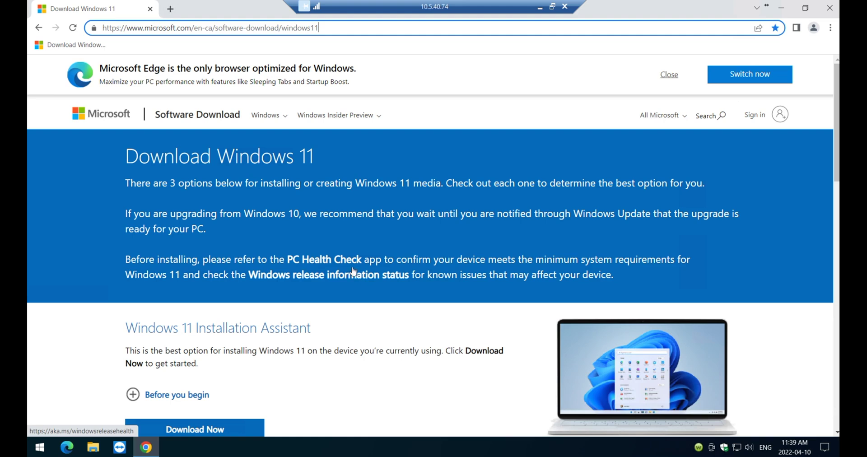
# Choose Windows 11 (multi-edition ISO) in the Disk Image (ISO) section and submit it
pyautogui.scroll(-9, 397, 344)
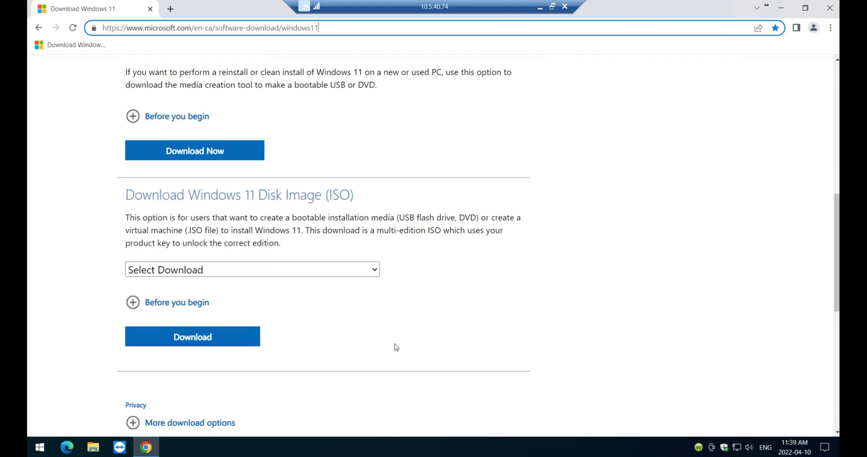
pyautogui.scroll(-2, 396, 346)
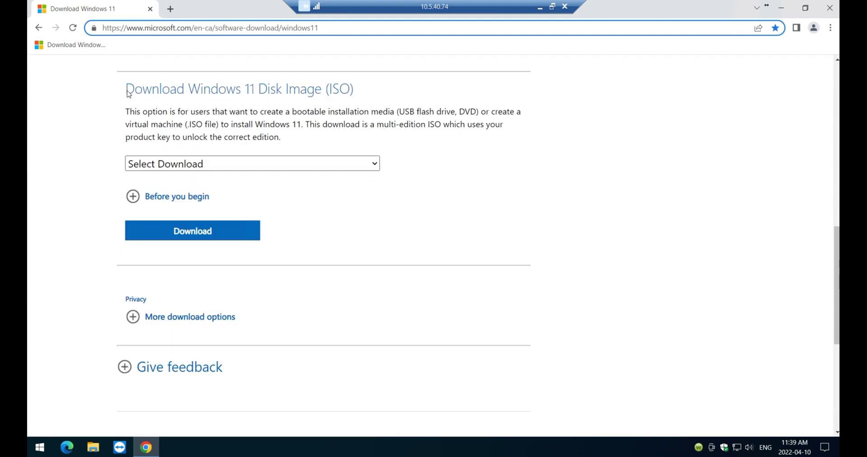
pyautogui.moveTo(127, 91); pyautogui.dragTo(366, 90)
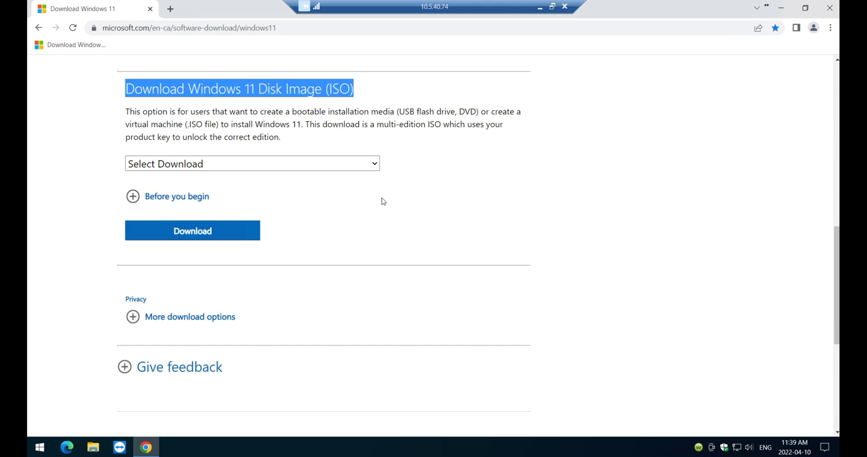
pyautogui.click(375, 165)
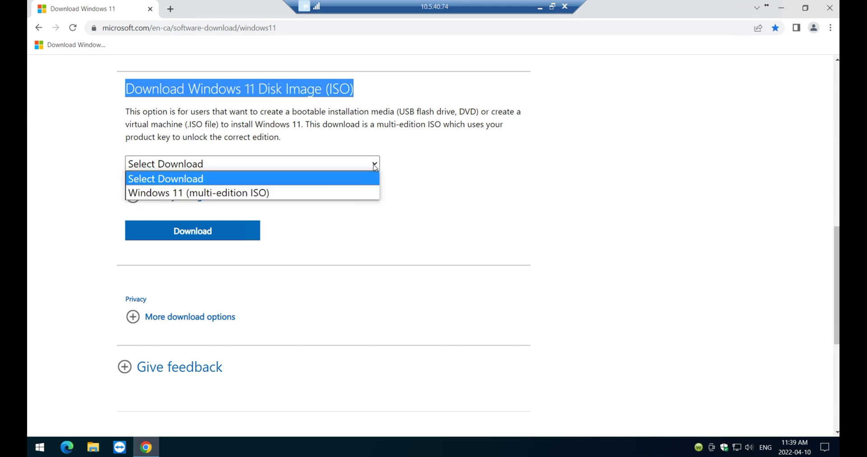
pyautogui.click(256, 193)
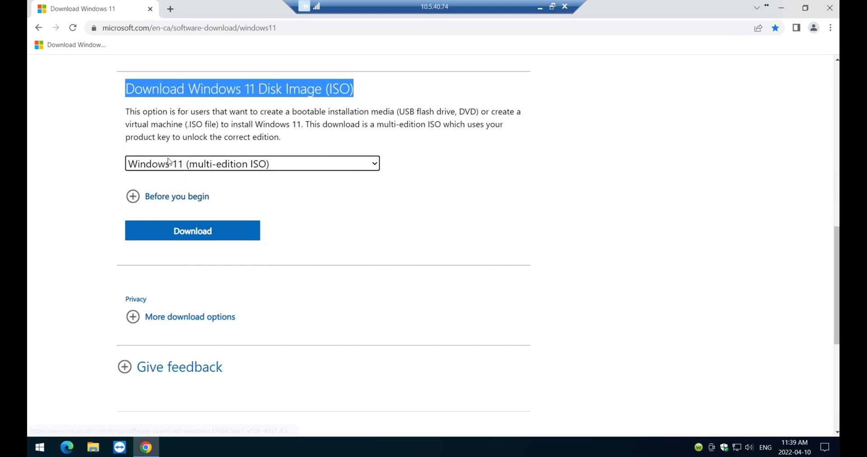
pyautogui.click(188, 235)
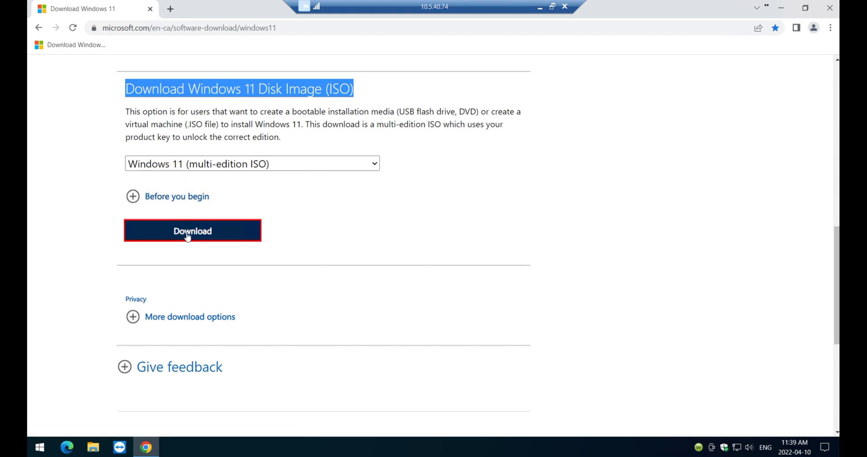
# Pick English (United States) as the product language and confirm it
pyautogui.scroll(-2, 199, 235)
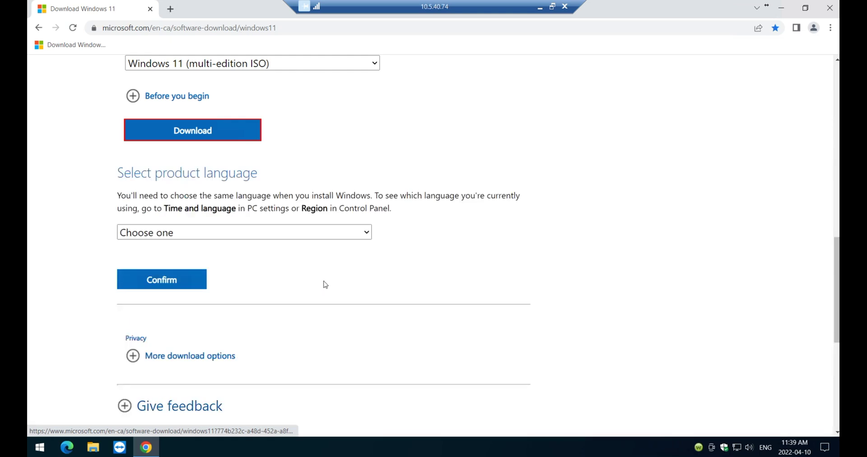
pyautogui.click(197, 234)
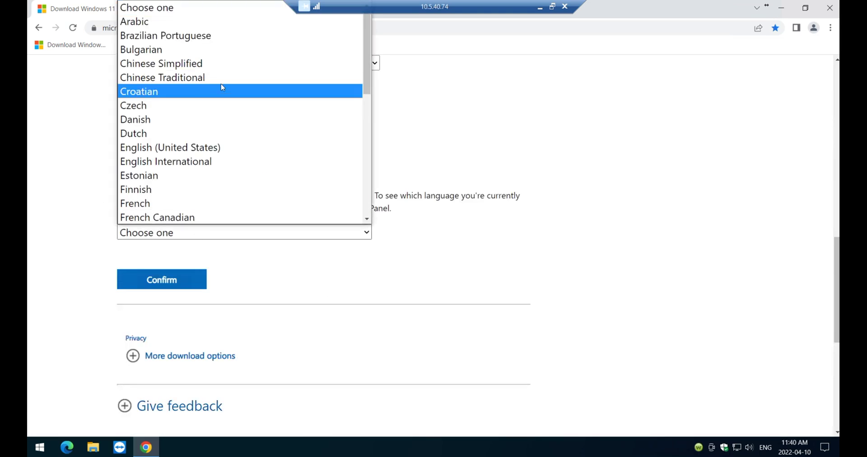
pyautogui.click(163, 151)
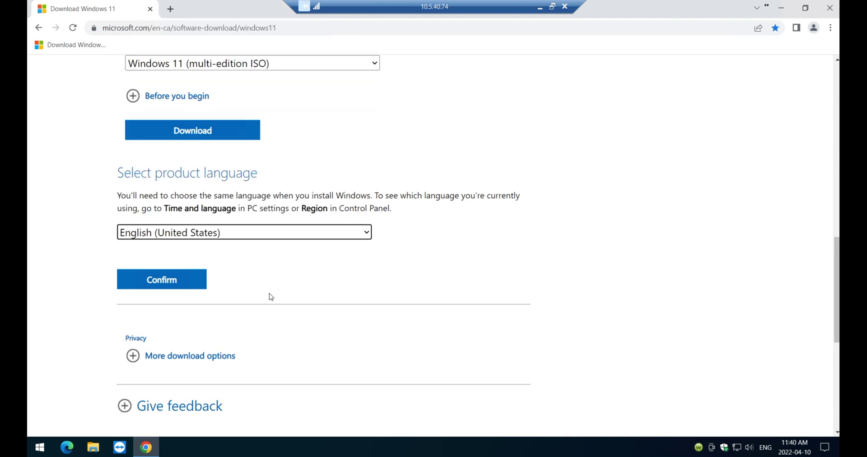
pyautogui.click(167, 281)
pyautogui.click(167, 281)
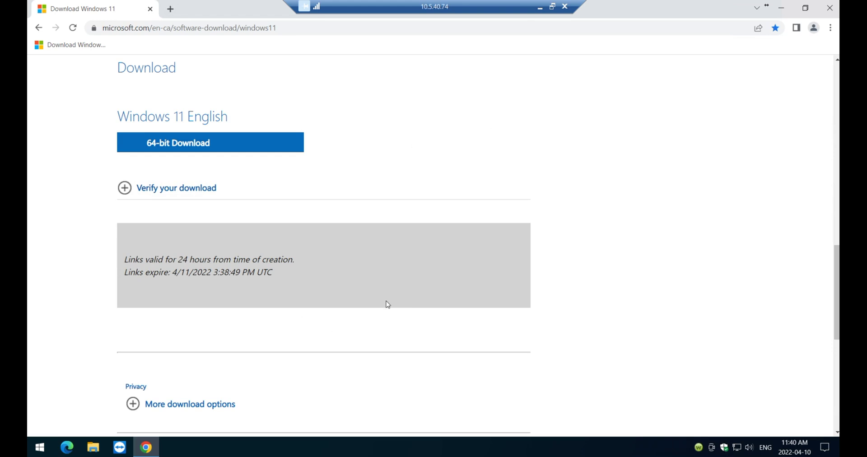
# Start the 5.2 GB 64-bit Win11_English_x64 ISO download
pyautogui.click(207, 138)
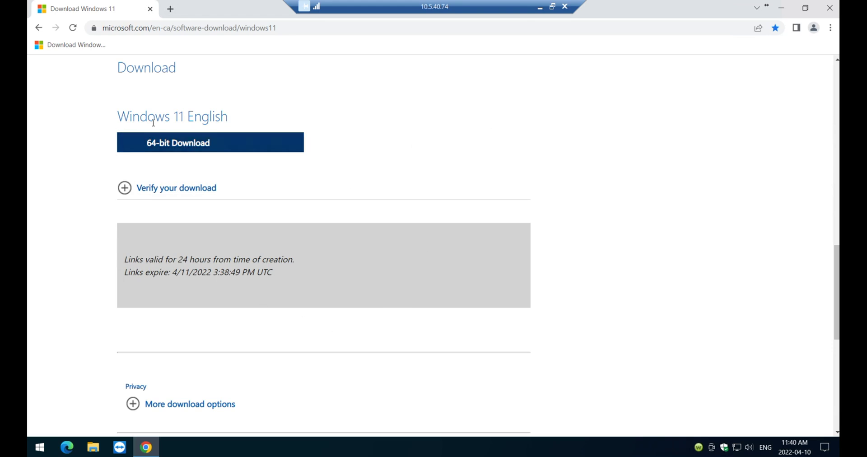
pyautogui.click(189, 149)
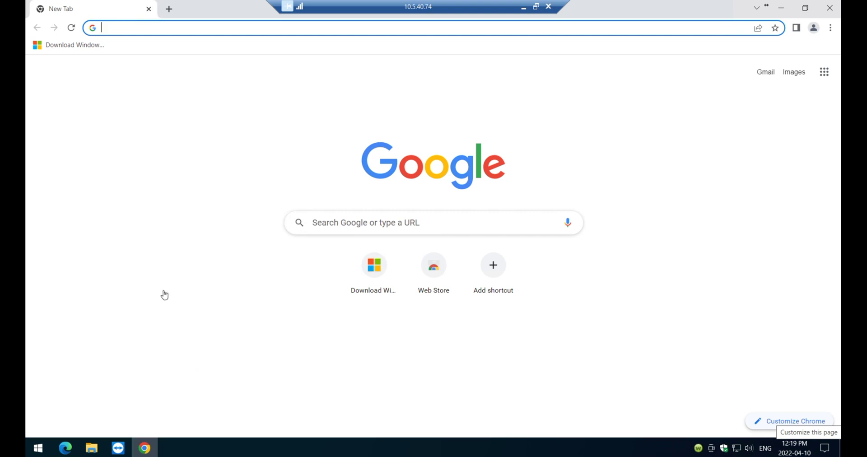
# Check the Win11_English_x64v1 ISO in Downloads, then close File Explorer and Chrome
pyautogui.click(95, 446)
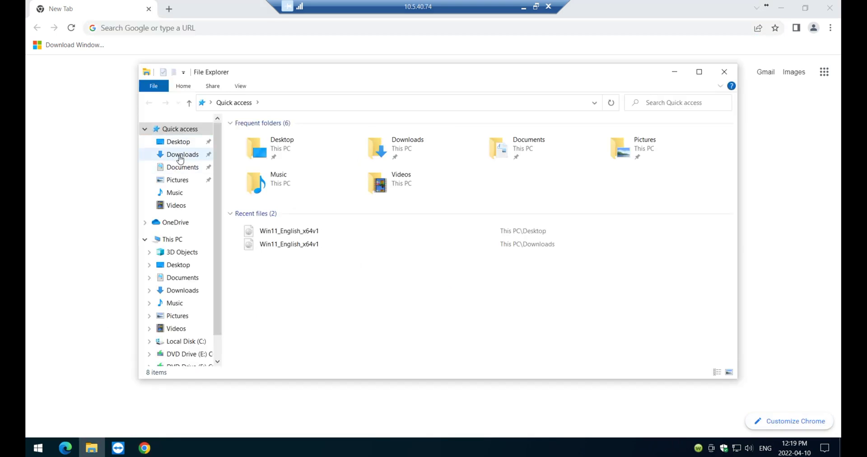
pyautogui.click(178, 154)
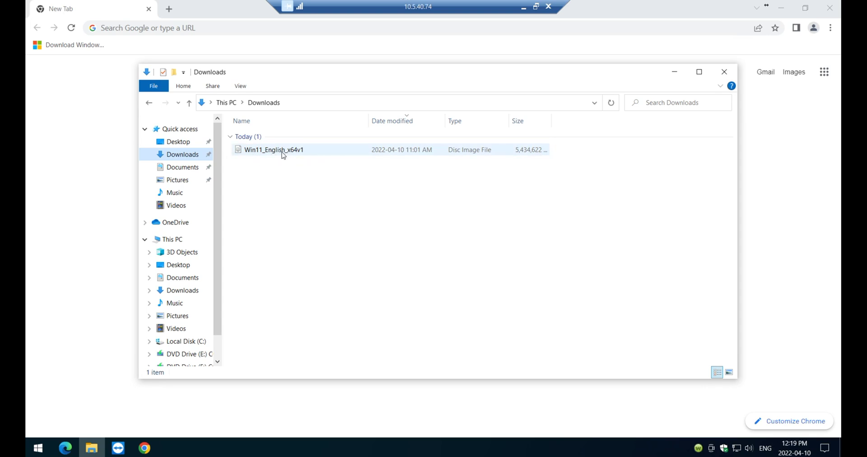
pyautogui.click(732, 71)
pyautogui.click(836, 8)
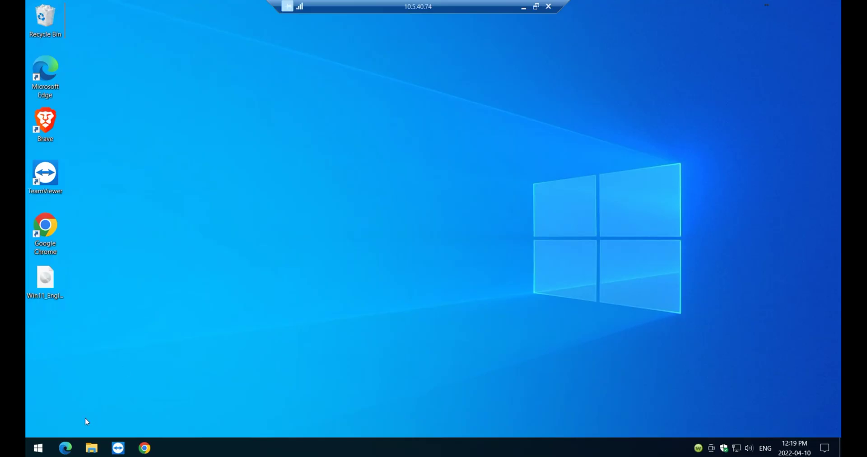
# Search the Start menu for 'registry' and launch Registry Editor
pyautogui.click(38, 452)
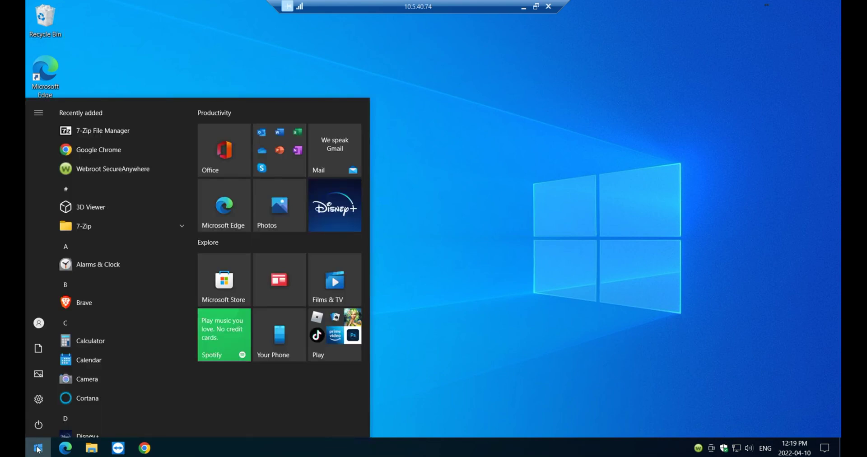
pyautogui.click(449, 322)
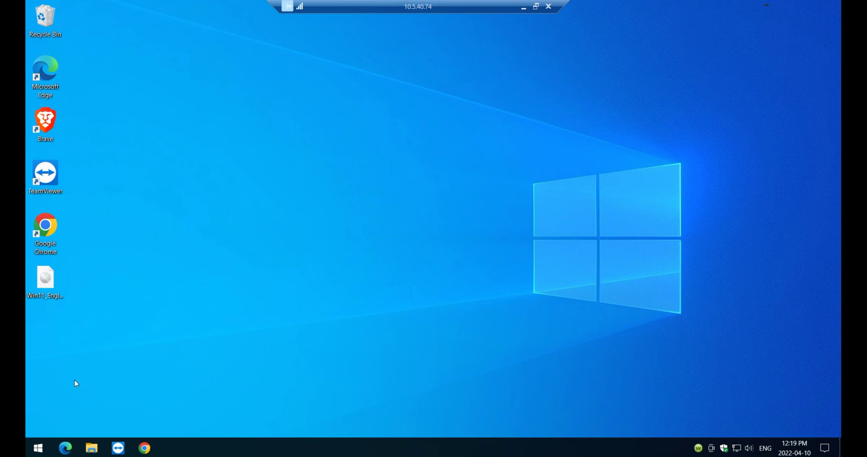
pyautogui.click(38, 439)
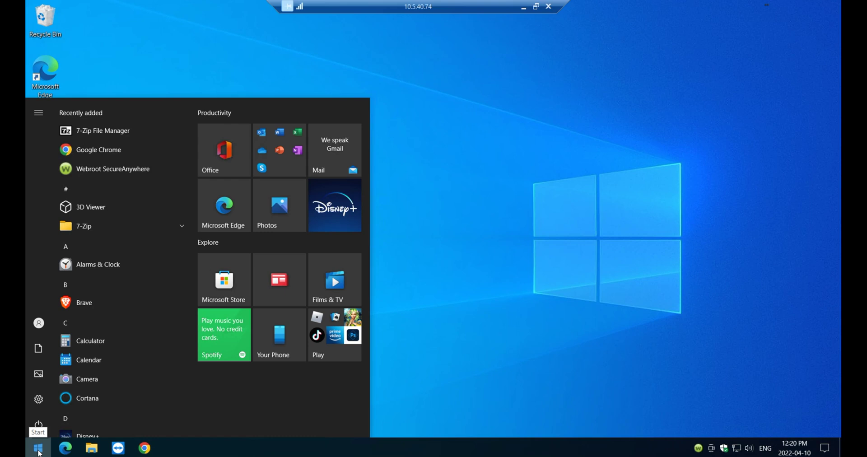
pyautogui.click(38, 451)
pyautogui.click(39, 451)
pyautogui.write('registry')
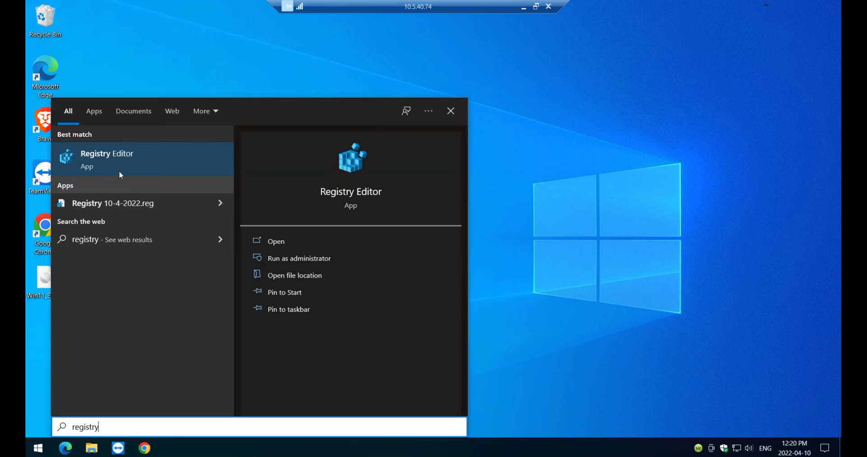
pyautogui.click(123, 162)
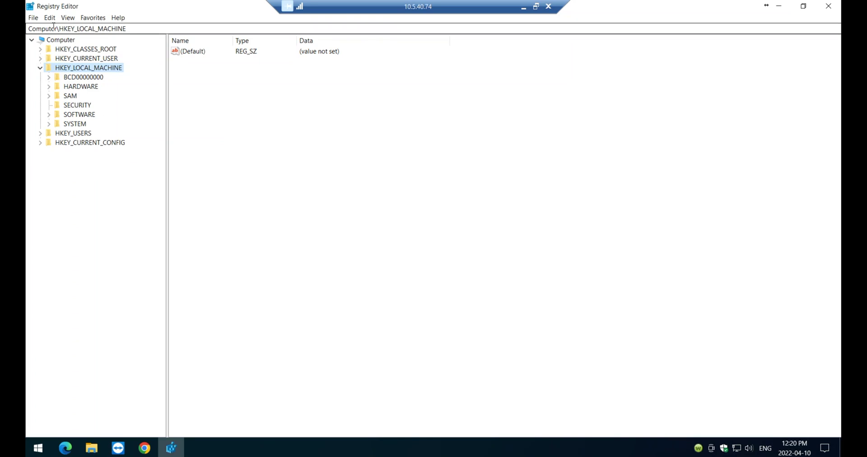
# Export the HKEY_LOCAL_MACHINE branch to the Desktop as 'Registry 10-4-2022'
pyautogui.click(37, 19)
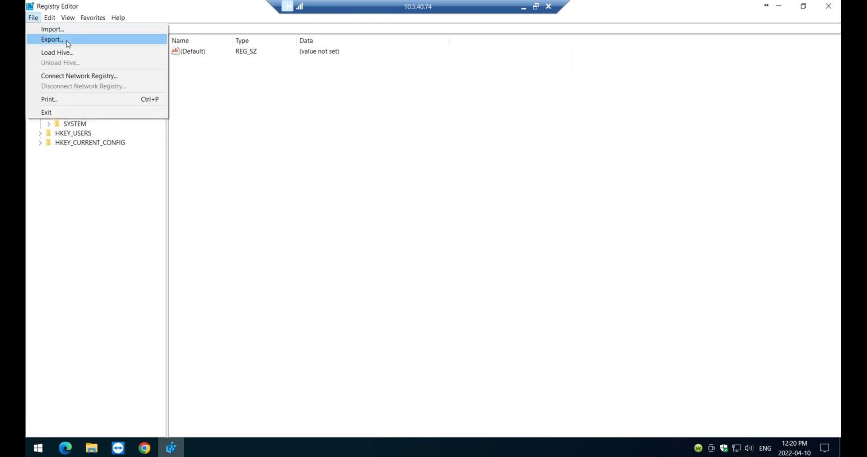
pyautogui.click(38, 19)
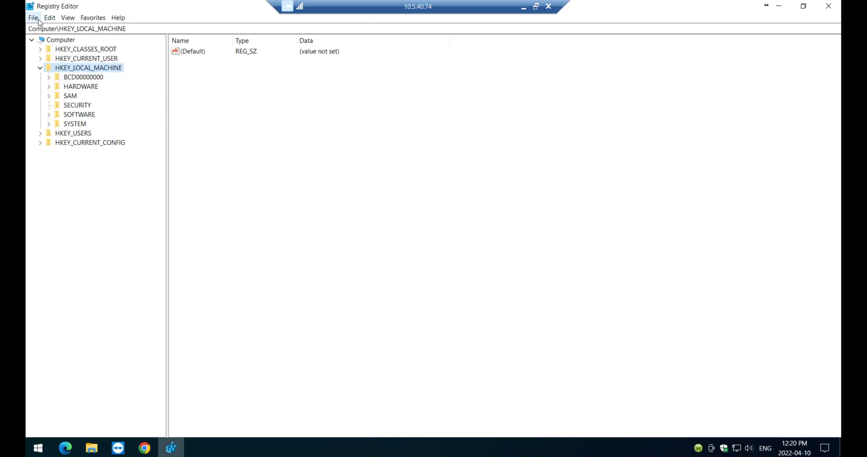
pyautogui.click(33, 18)
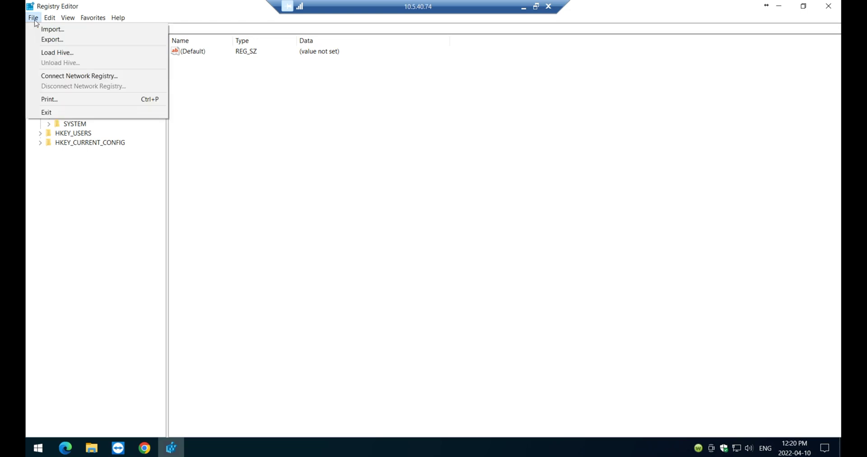
pyautogui.click(59, 41)
pyautogui.click(129, 76)
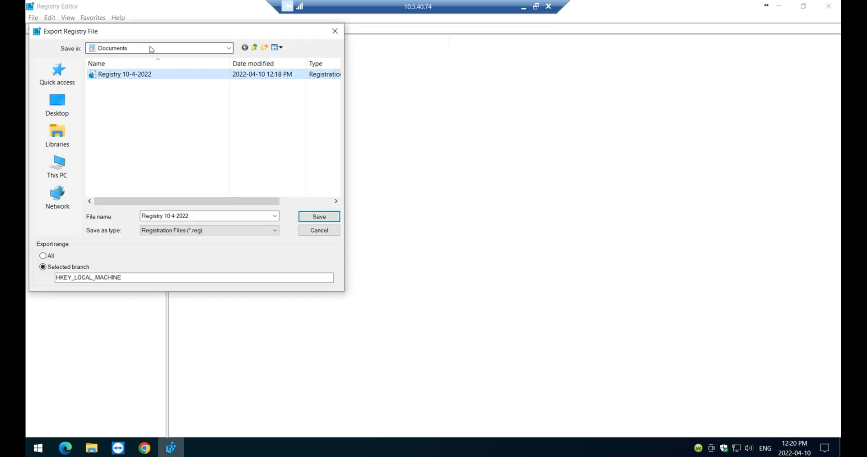
pyautogui.click(57, 104)
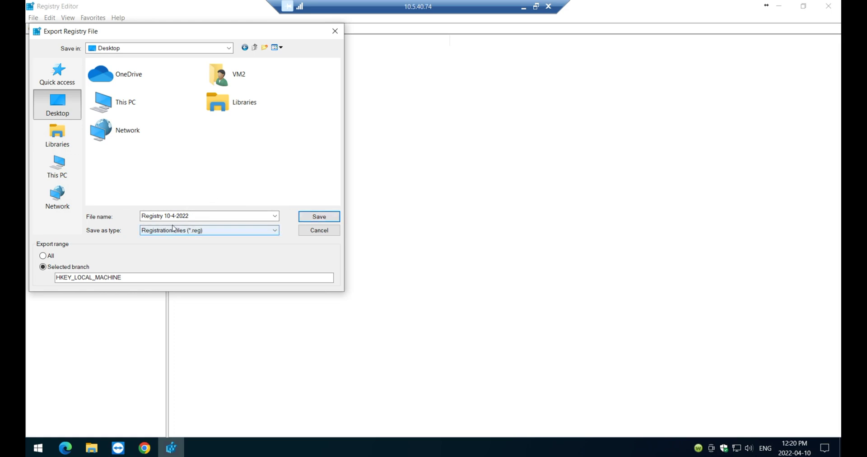
pyautogui.click(336, 217)
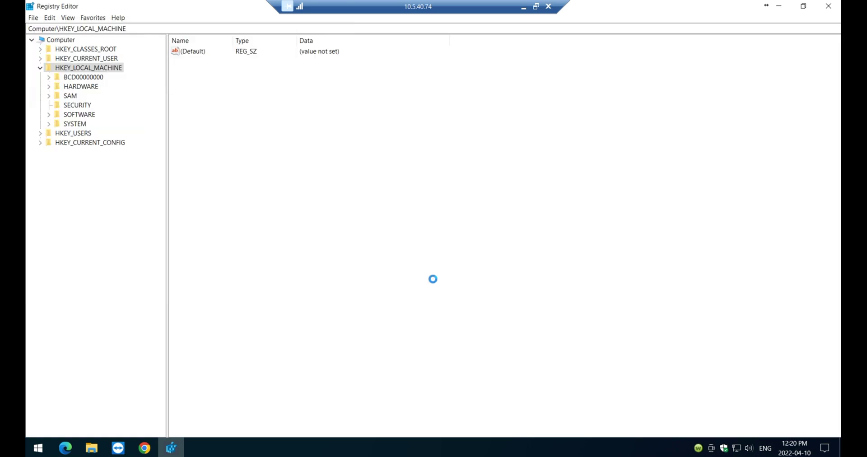
pyautogui.press('Left')
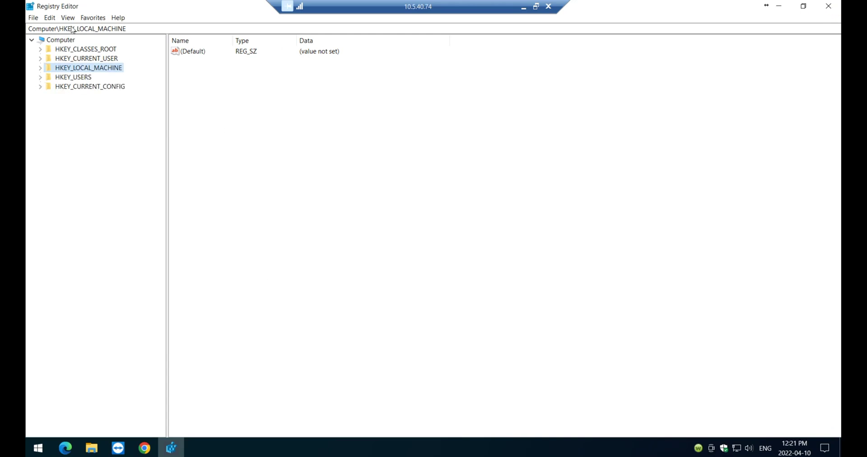
# Expand HKEY_LOCAL_MACHINE > SYSTEM > Setup and open the MoSetup key
pyautogui.click(40, 68)
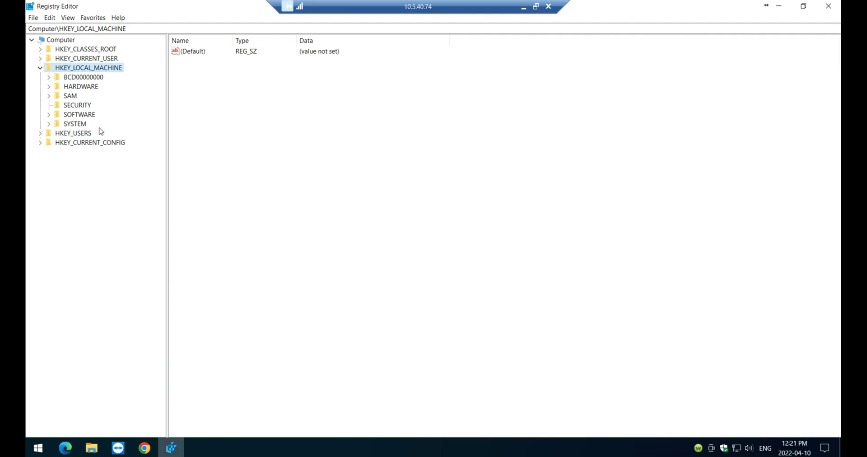
pyautogui.click(48, 124)
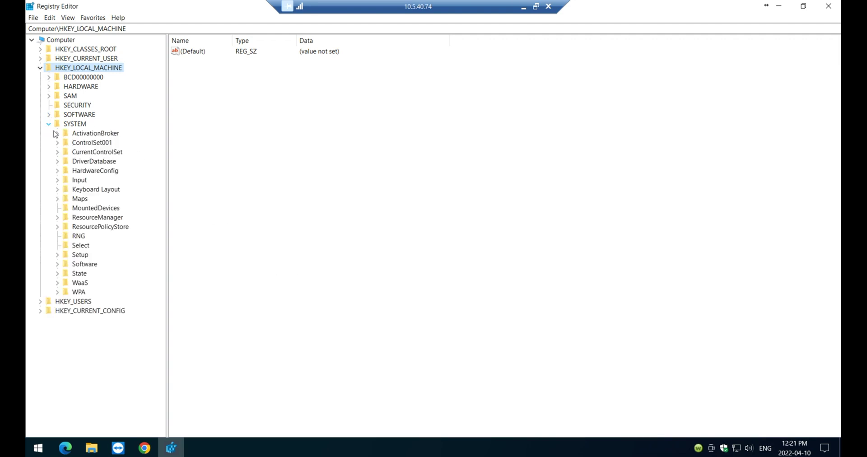
pyautogui.click(58, 255)
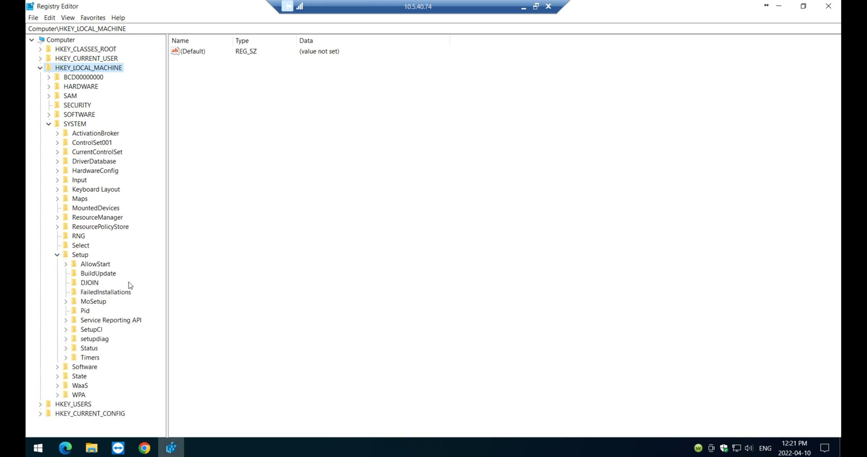
pyautogui.click(100, 303)
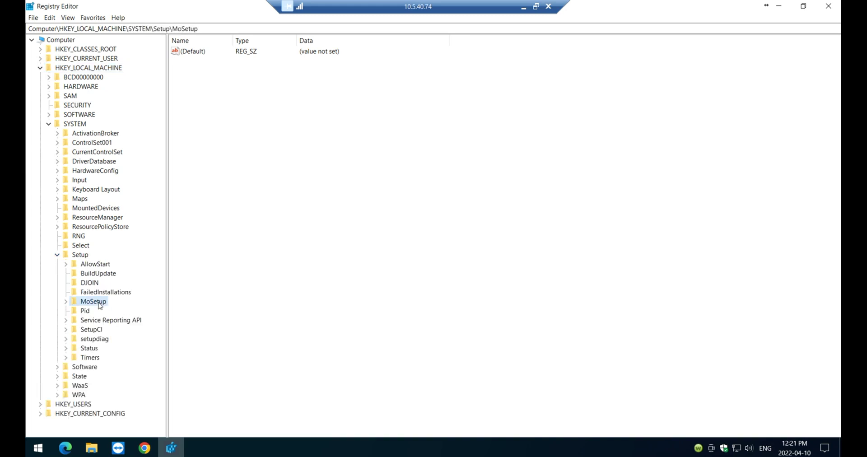
pyautogui.click(66, 302)
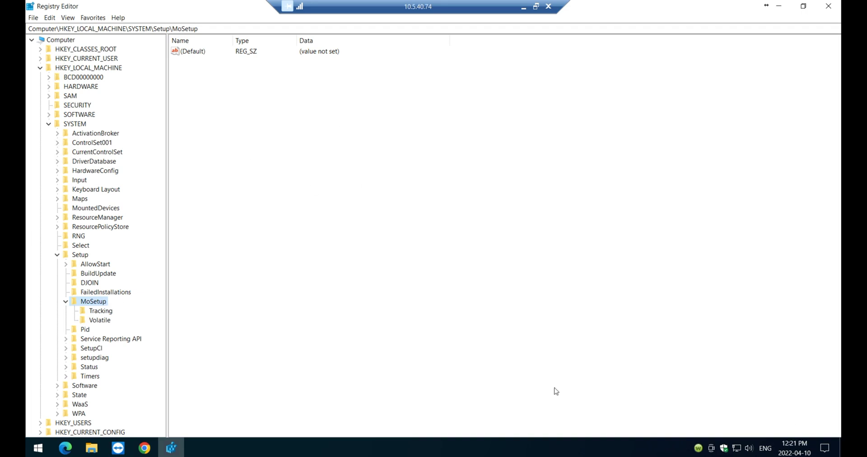
# Create a new DWORD (32-bit) value in MoSetup
pyautogui.rightClick(278, 138)
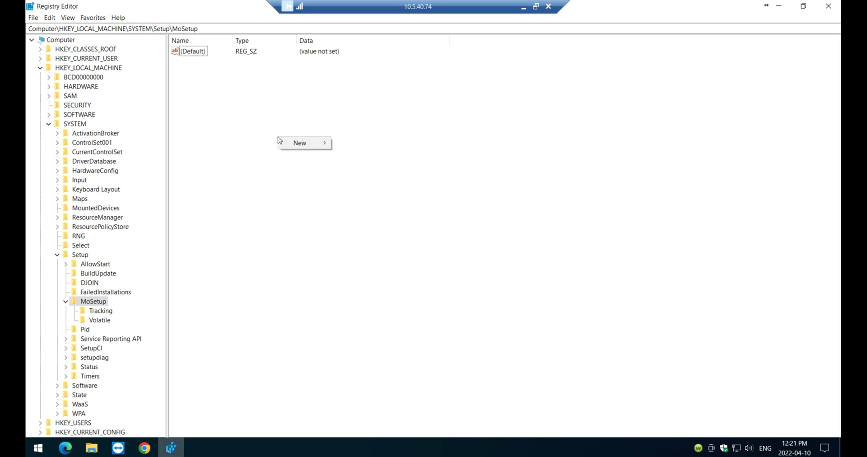
pyautogui.moveTo(296, 146)
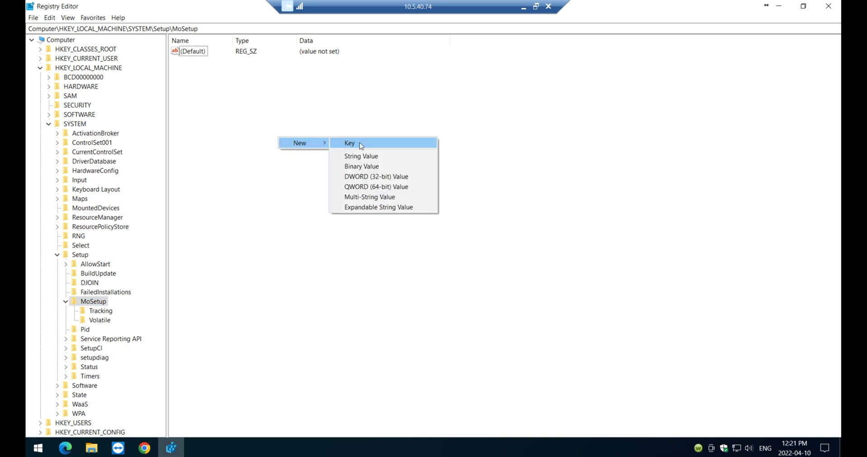
pyautogui.click(375, 177)
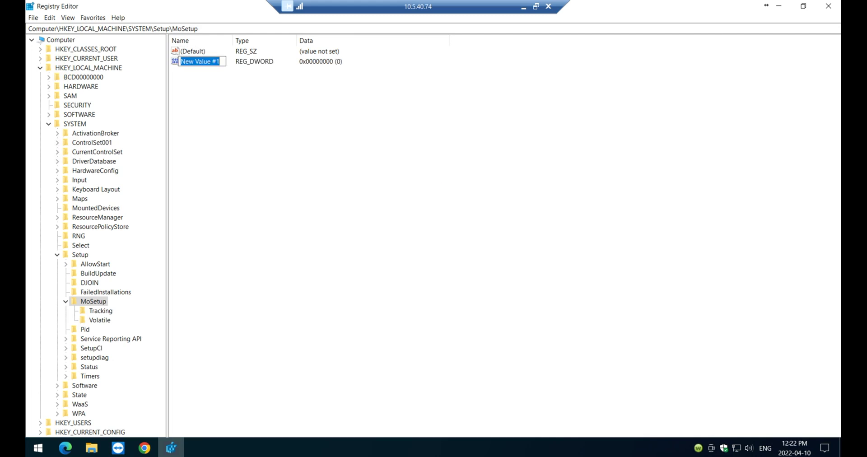
pyautogui.press('Return')
# Rename the new value to AllowUpgradesWithUnsupportedTPMOrCPU
pyautogui.rightClick(187, 63)
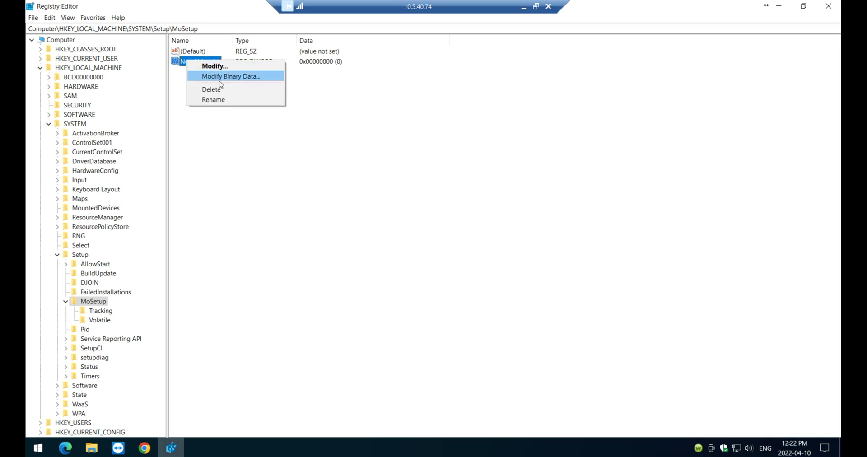
pyautogui.click(223, 100)
pyautogui.write('AllowUpgradesWithUnsupportedTPMOrCPU')
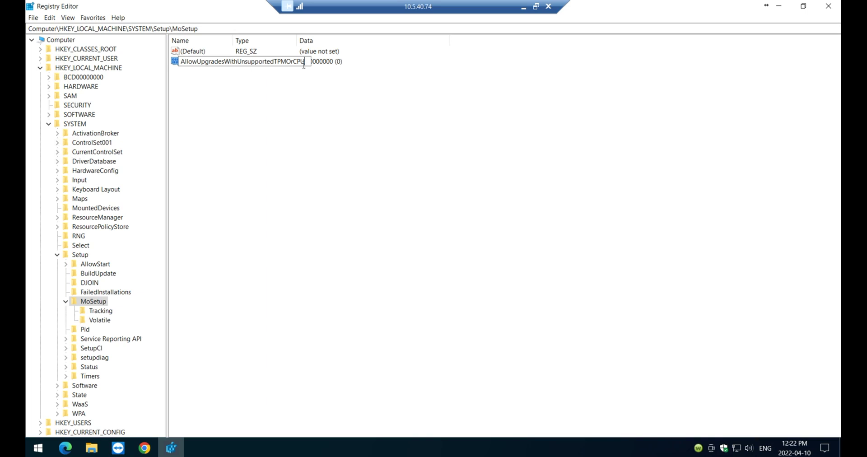
pyautogui.press('Return')
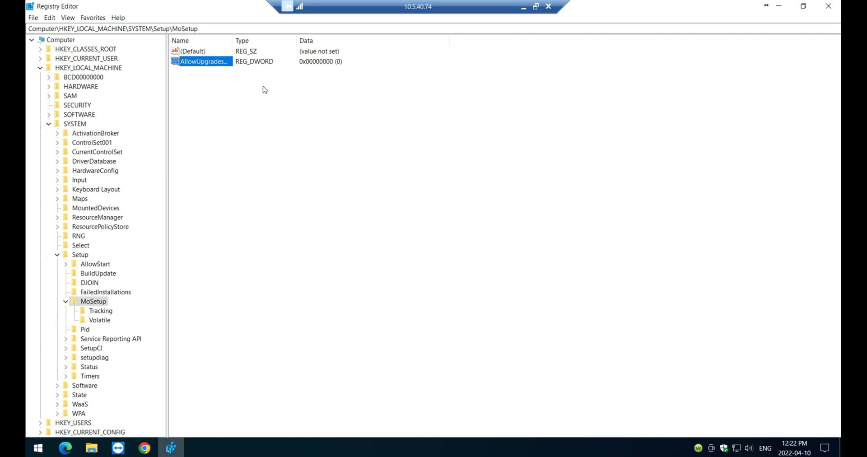
pyautogui.moveTo(290, 41); pyautogui.dragTo(333, 40)
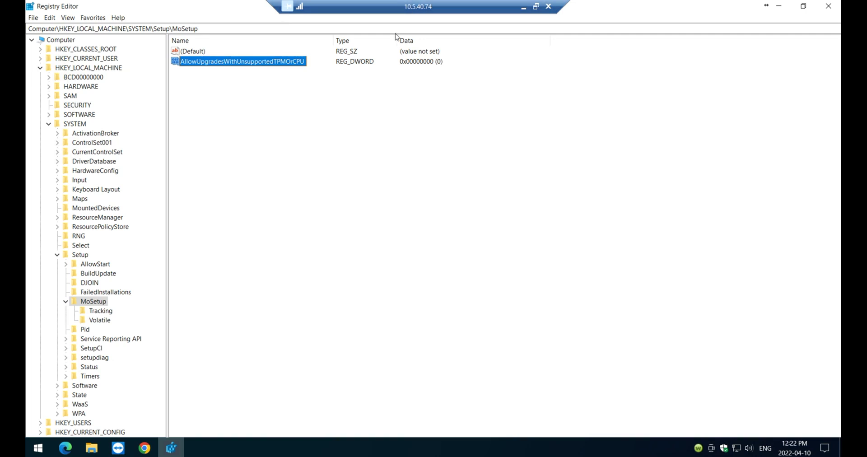
# Set AllowUpgradesWithUnsupportedTPMOrCPU value data to 1 and close Registry Editor
pyautogui.rightClick(290, 62)
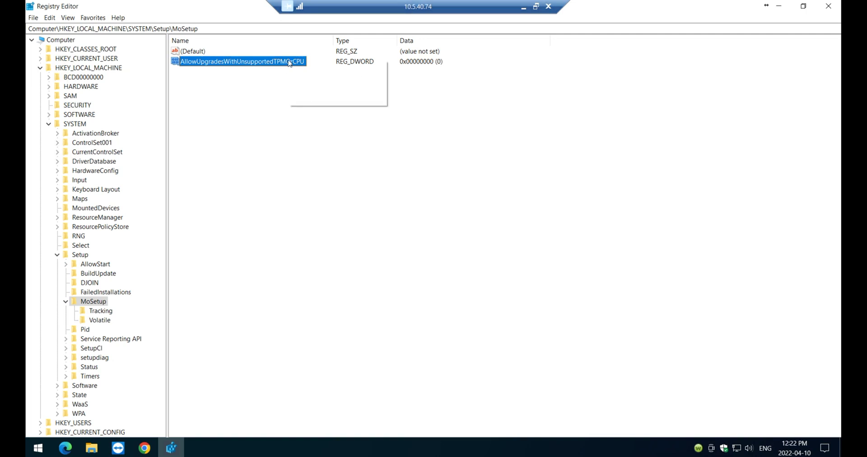
pyautogui.click(314, 66)
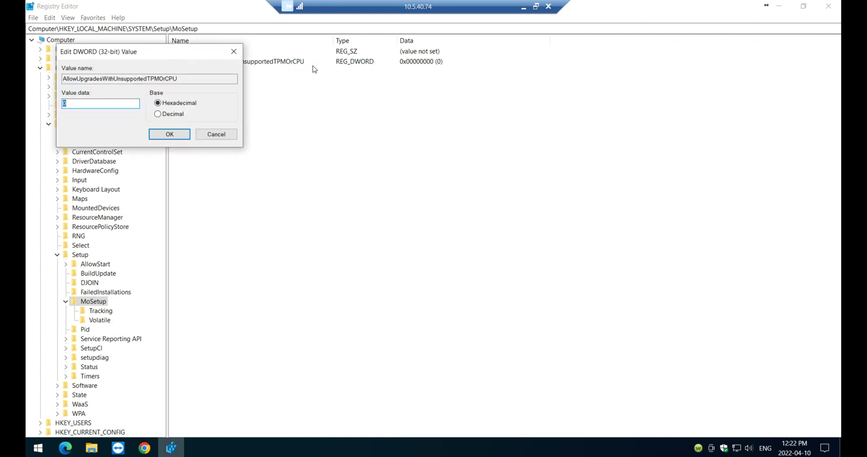
pyautogui.click(82, 101)
pyautogui.click(180, 140)
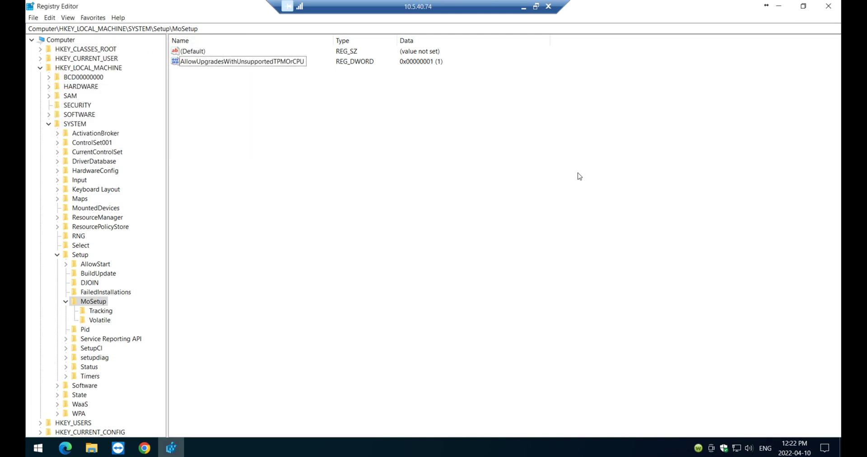
pyautogui.click(829, 7)
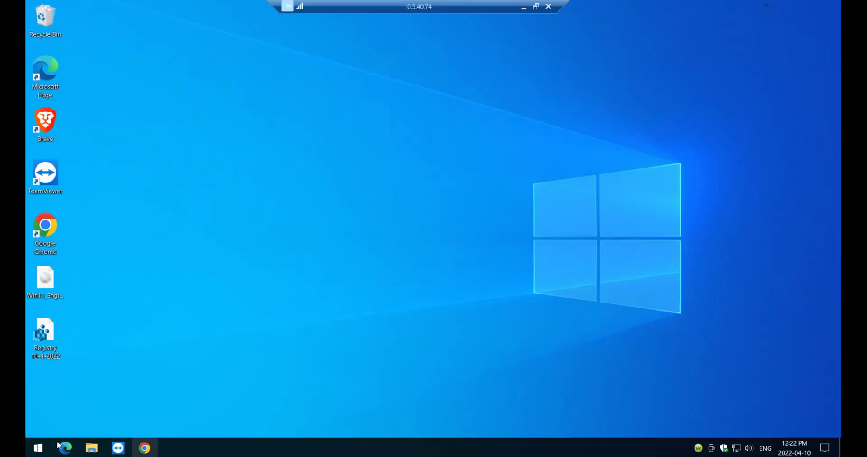
# Open the Start menu and its power options
pyautogui.click(43, 449)
pyautogui.moveTo(35, 425)
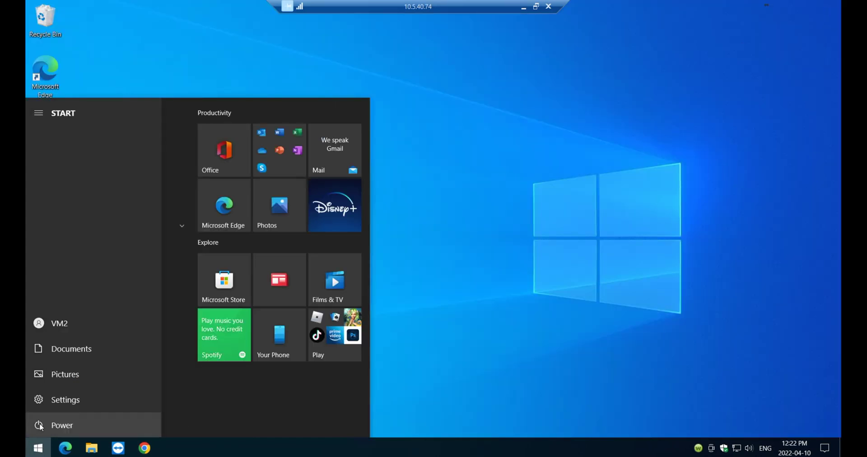
pyautogui.click(57, 425)
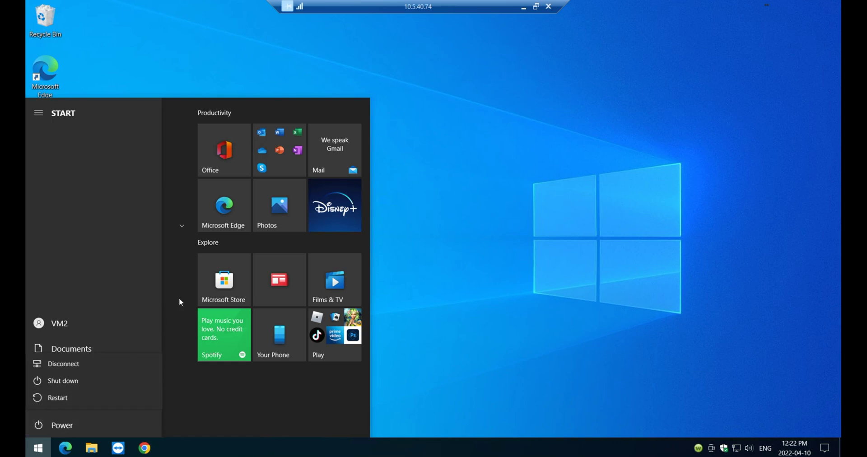
pyautogui.click(53, 427)
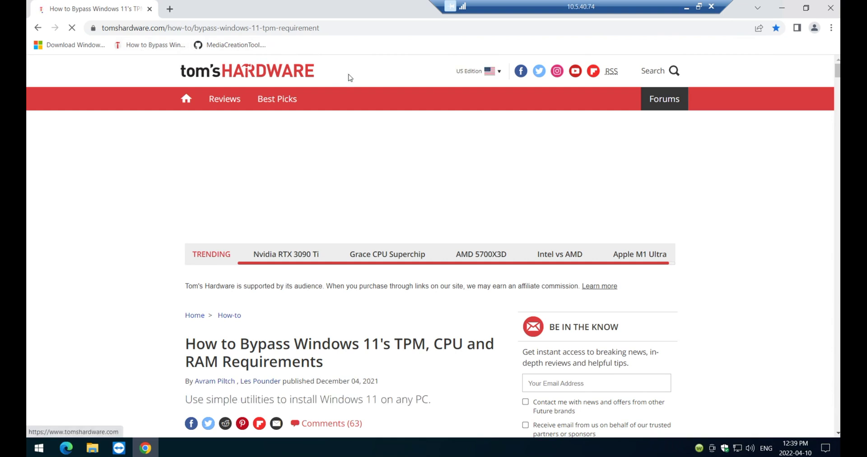
# Scroll the Tom's Hardware article to 'How to Bypass Windows 11 TPM Check From Windows Update'
pyautogui.click(348, 27)
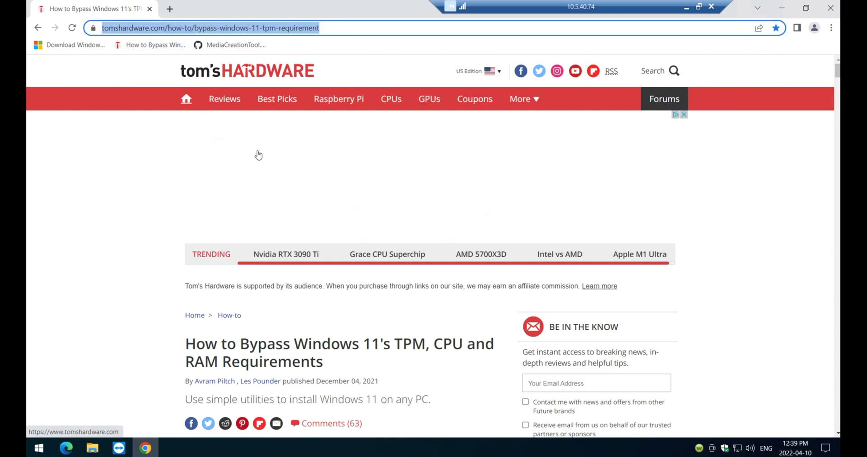
pyautogui.click(138, 274)
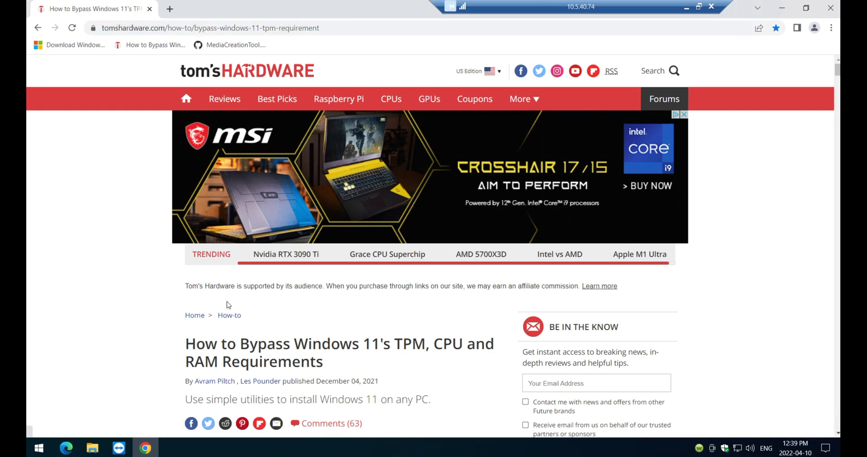
pyautogui.scroll(-15, 242, 305)
pyautogui.scroll(-15, 242, 307)
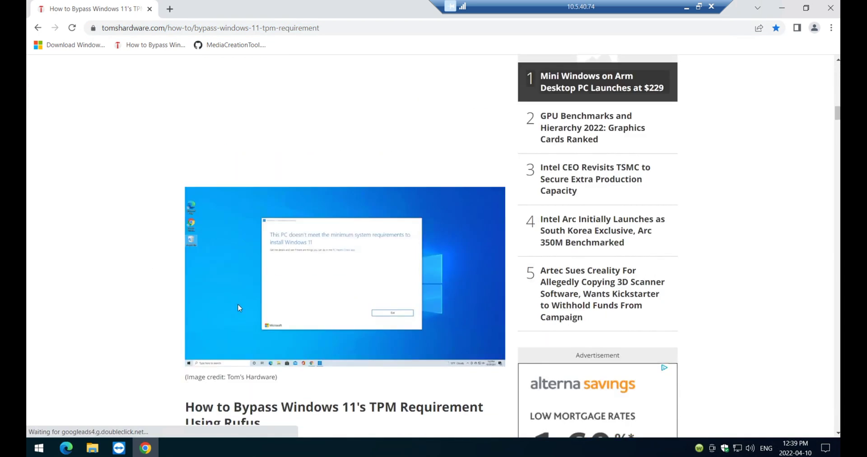
pyautogui.scroll(-20, 239, 305)
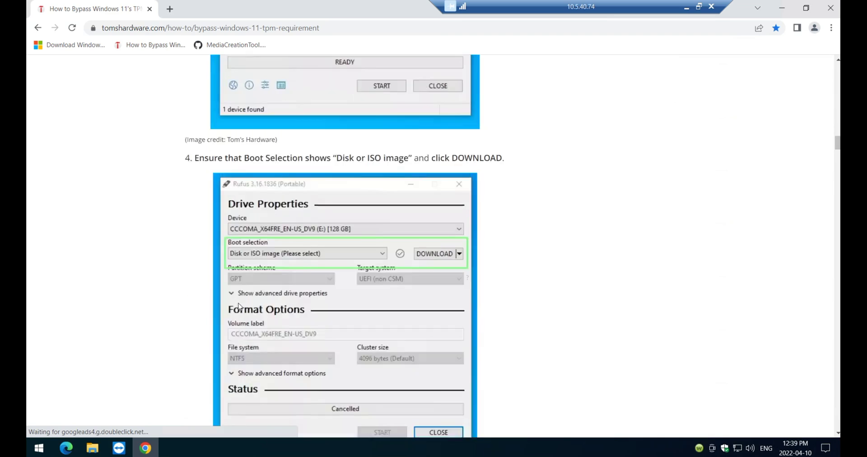
pyautogui.scroll(-13, 236, 305)
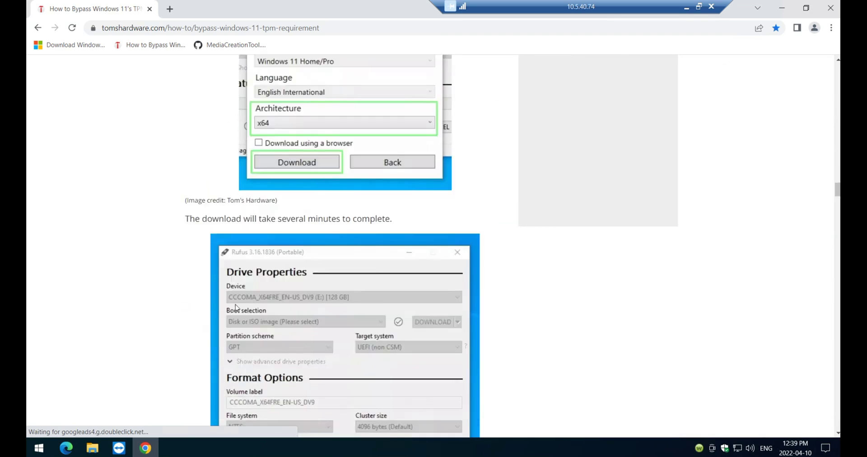
pyautogui.scroll(-15, 235, 305)
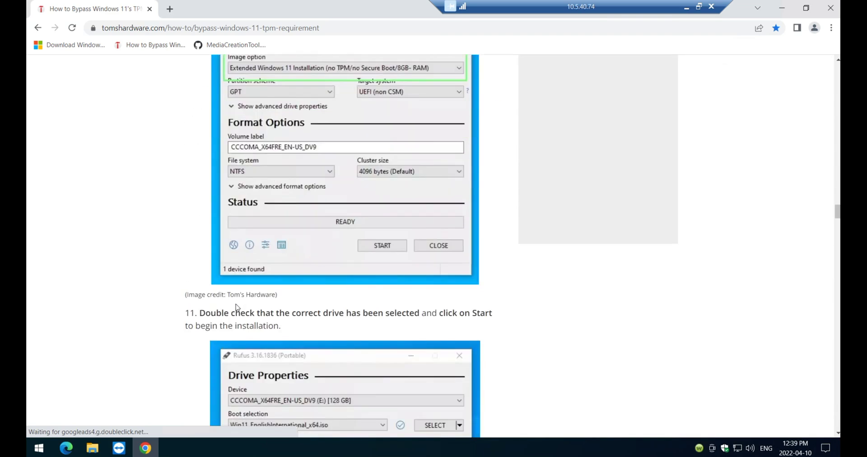
pyautogui.scroll(-5, 237, 306)
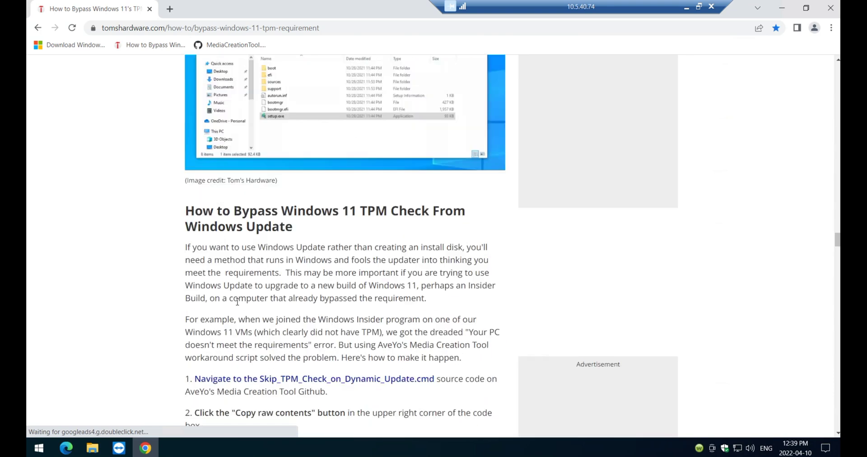
pyautogui.scroll(-4, 264, 302)
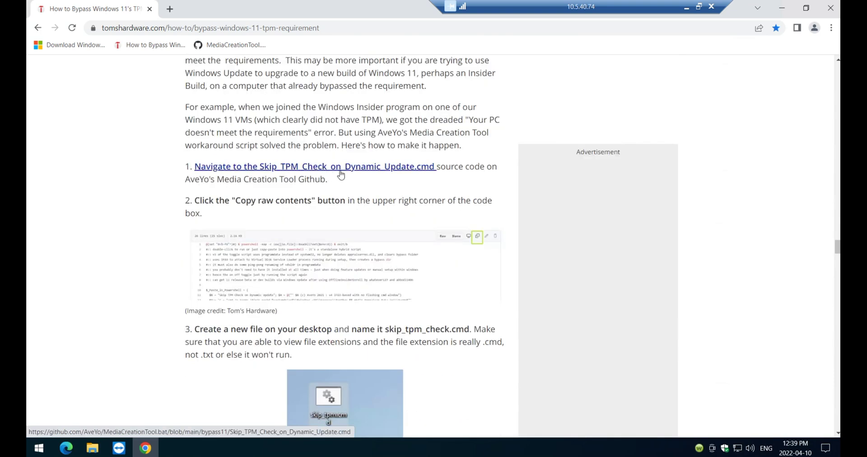
# Load Skip_TPM_Check_on_Dynamic_Update.cmd from the MediaCreationTool bookmark in a new tab and copy its raw contents
pyautogui.click(170, 9)
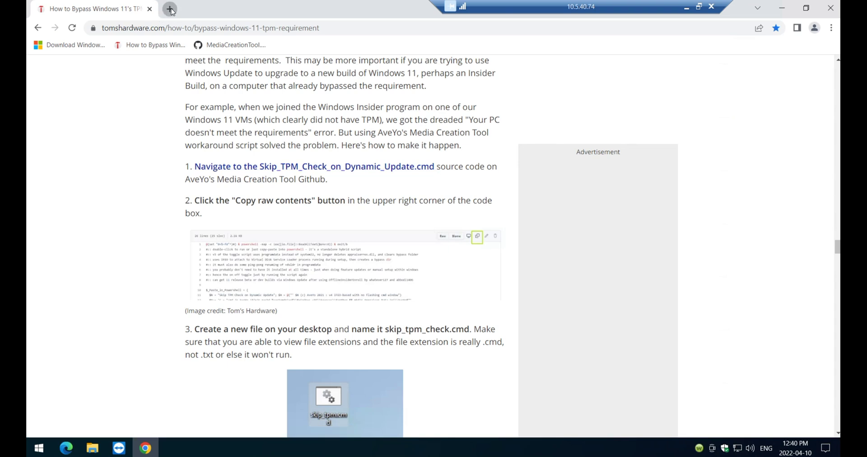
pyautogui.click(126, 18)
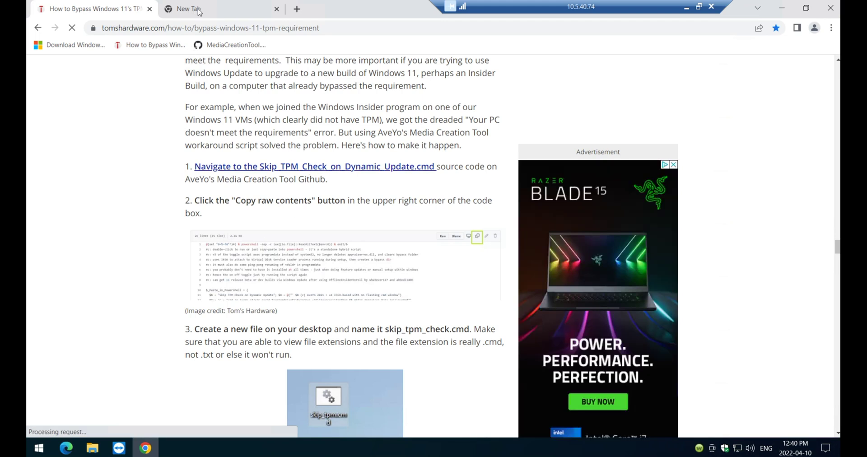
pyautogui.click(230, 12)
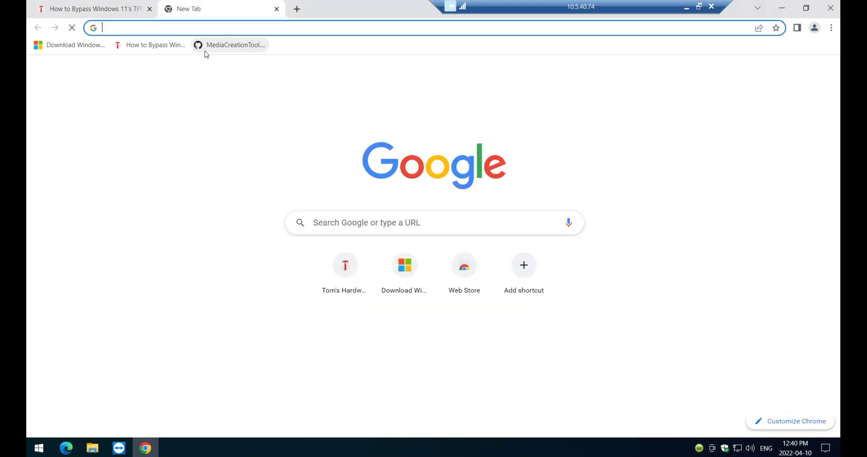
pyautogui.click(216, 46)
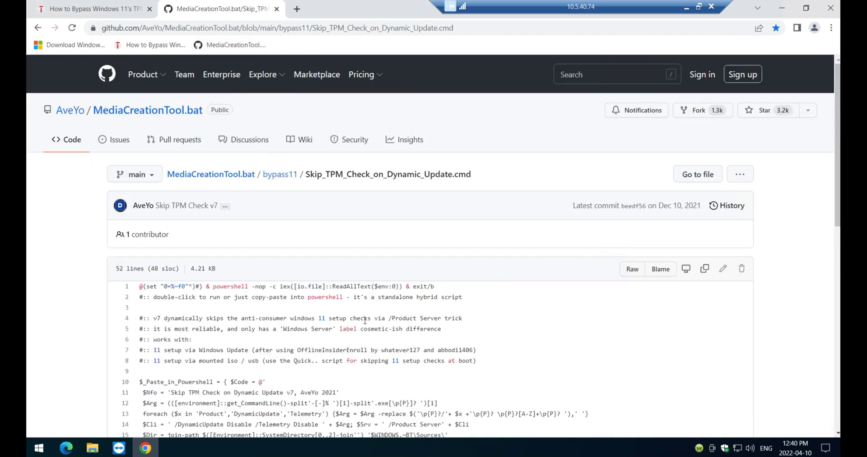
pyautogui.click(705, 272)
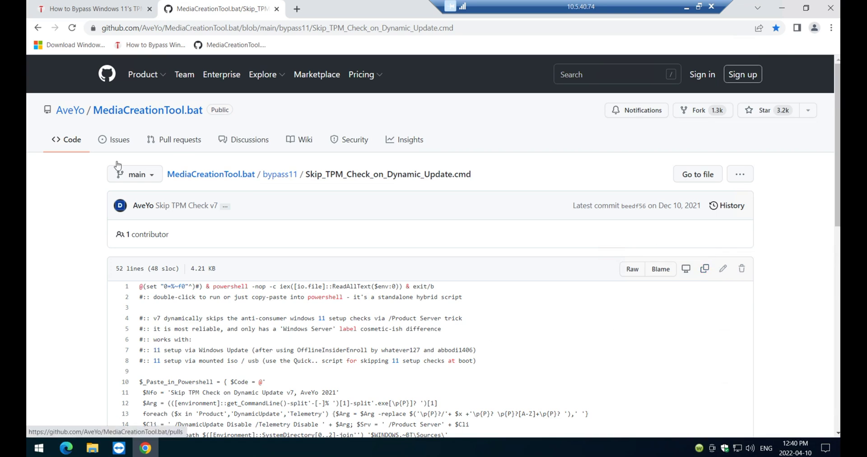
# Launch a new Notepad document from a Start menu search for 'notepad'
pyautogui.click(43, 452)
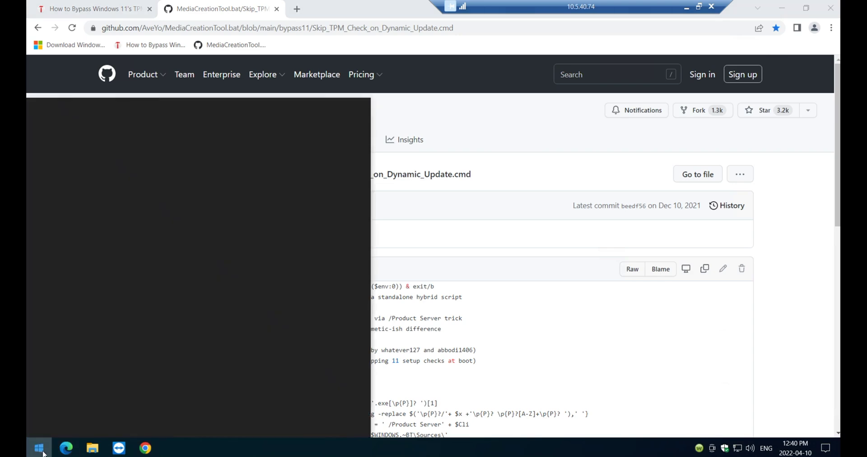
pyautogui.write('notepad')
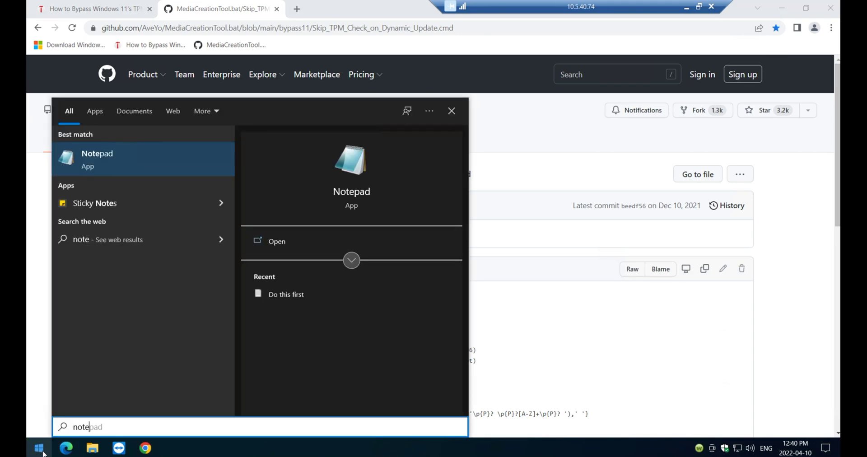
pyautogui.click(101, 162)
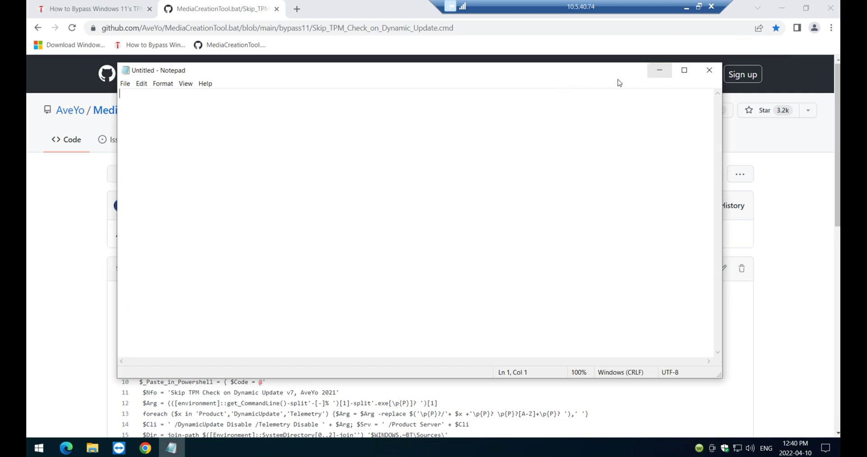
# Copy the Skip_TPM_Check_on_Dynamic_Update.cmd raw contents from GitHub again, with Notepad beside it
pyautogui.moveTo(465, 77); pyautogui.dragTo(411, 81)
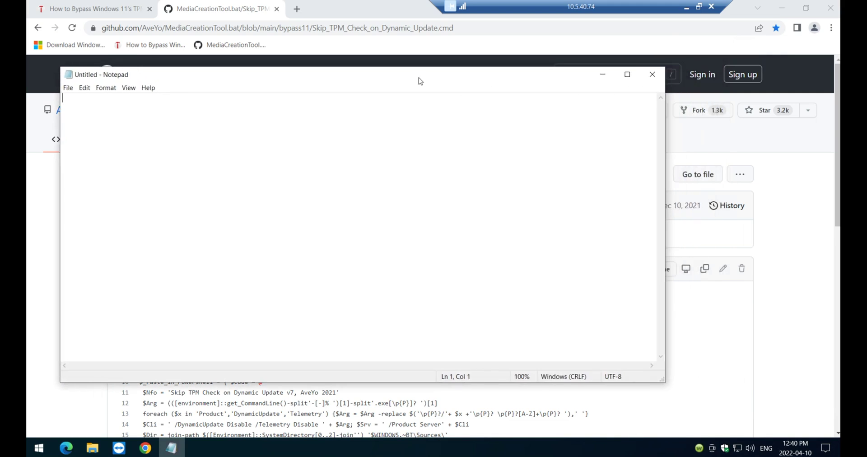
pyautogui.click(704, 270)
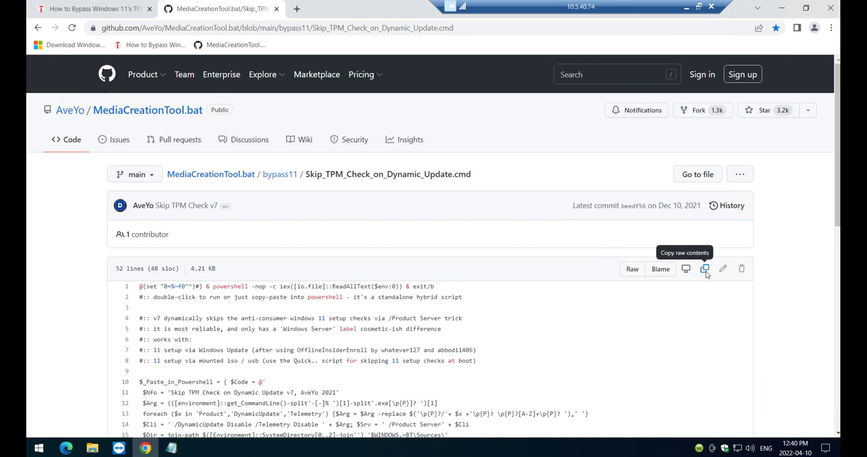
pyautogui.click(704, 269)
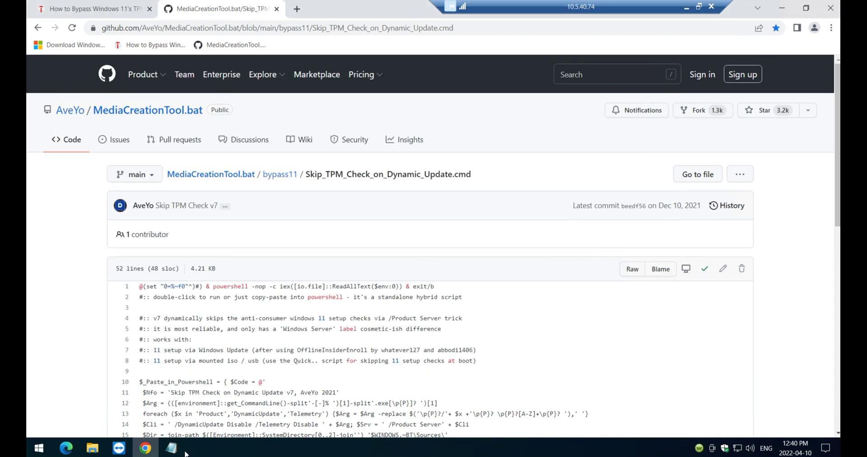
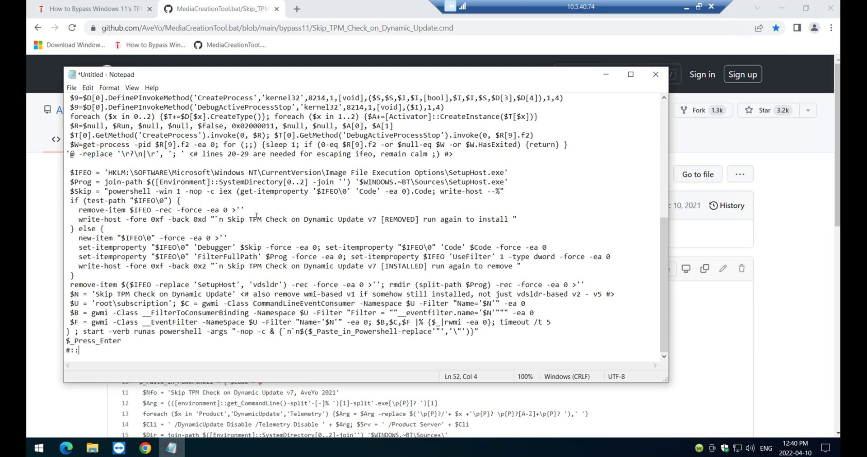
# Select the suggested script file name in the Tom's Hardware guide, then bring the untitled Notepad script back
pyautogui.scroll(8, 255, 213)
pyautogui.moveTo(239, 76); pyautogui.dragTo(423, 96)
pyautogui.click(89, 9)
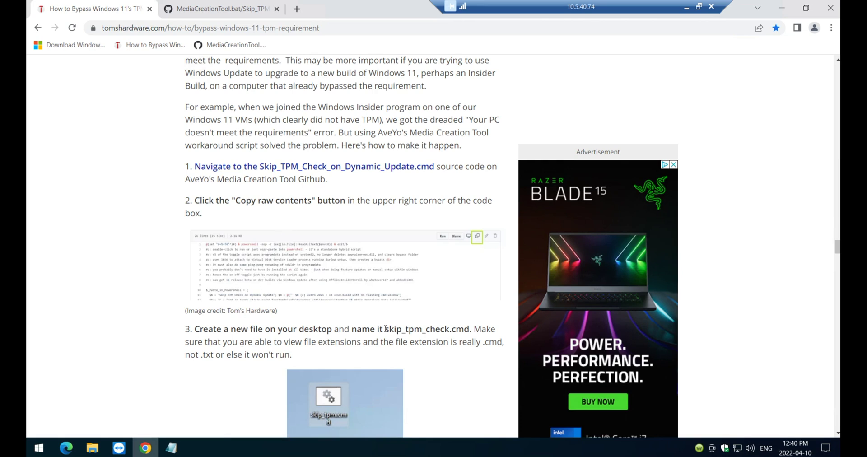
pyautogui.moveTo(385, 329); pyautogui.dragTo(469, 329)
pyautogui.hotkey('ctrl', 'c')
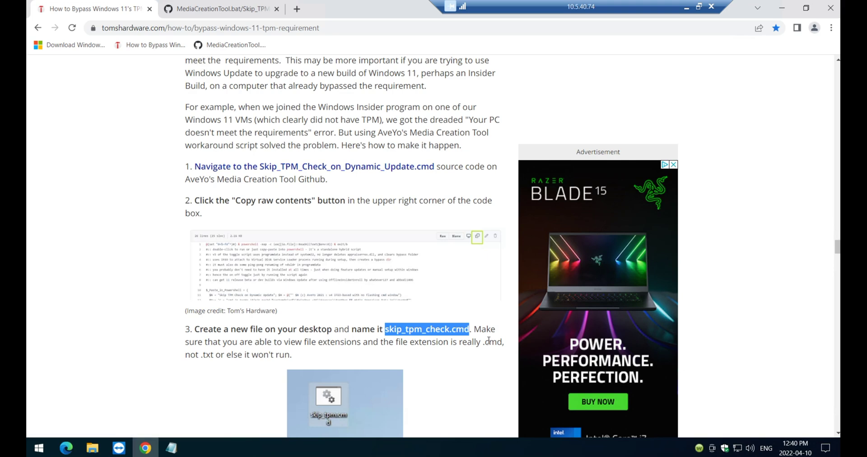
pyautogui.click(180, 449)
# Save the Notepad script to the Desktop as skip_tpm_check.cmd
pyautogui.click(253, 109)
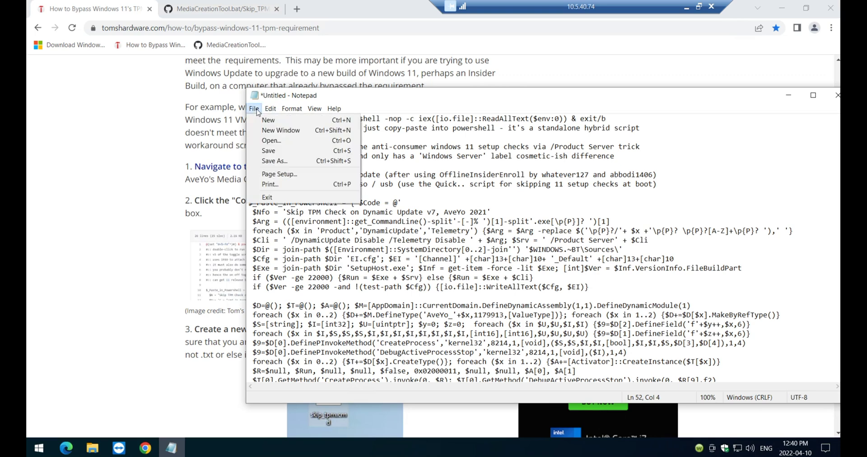
pyautogui.click(270, 161)
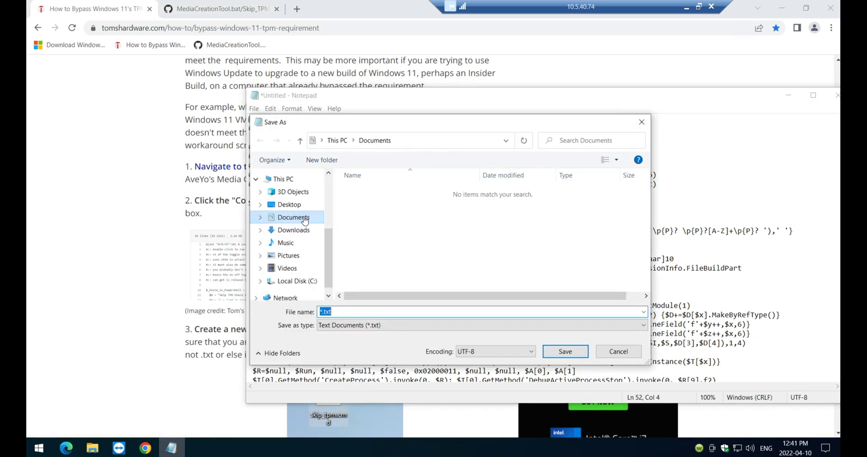
pyautogui.click(289, 204)
pyautogui.click(390, 307)
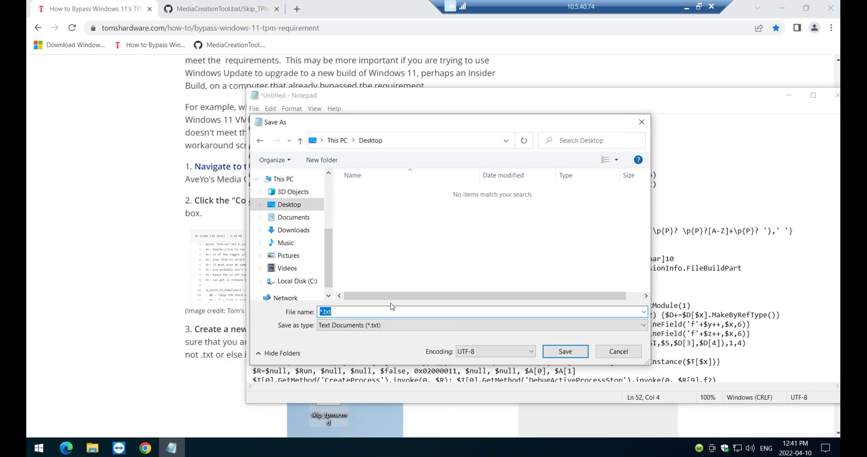
pyautogui.hotkey('ctrl', 'v')
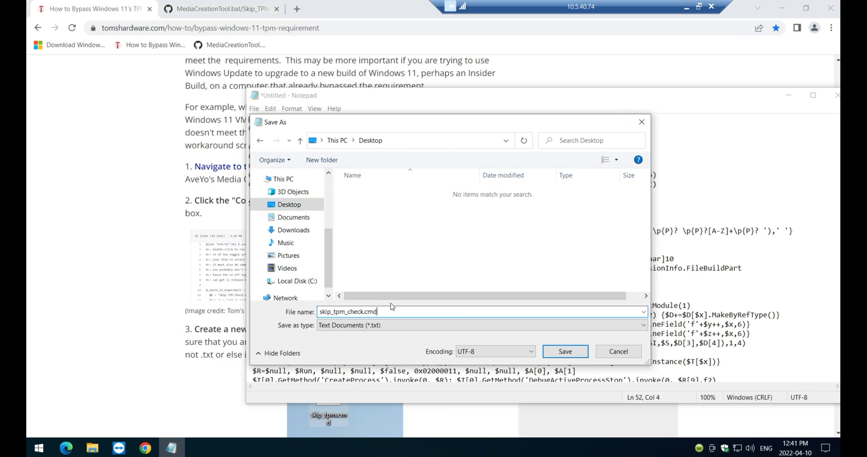
pyautogui.click(578, 355)
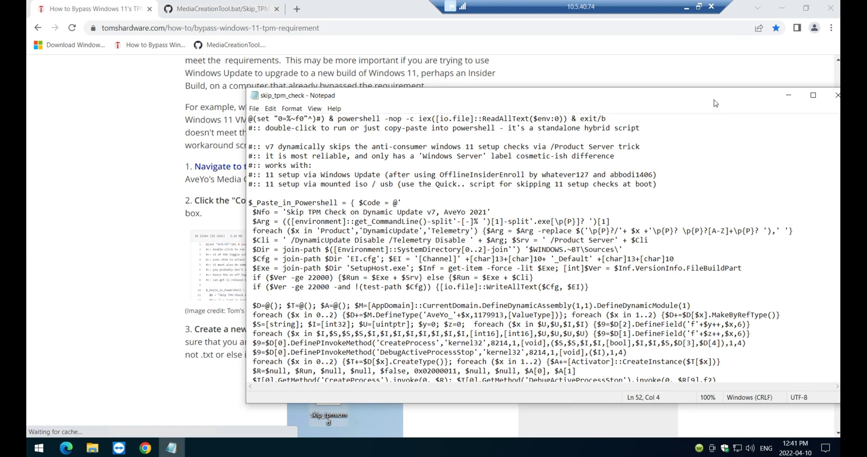
# Close Notepad and the Chrome browser to reveal the desktop
pyautogui.moveTo(715, 103); pyautogui.dragTo(625, 122)
pyautogui.click(734, 118)
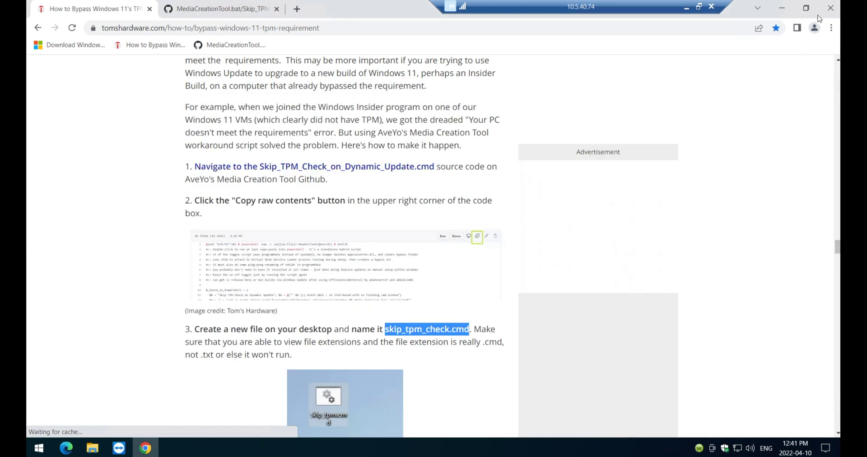
pyautogui.click(830, 8)
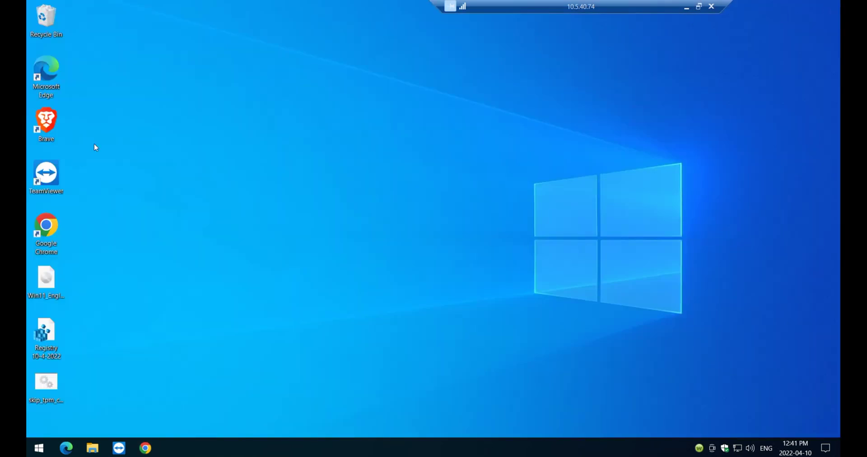
# Run skip_tpm_check.cmd from the desktop as administrator and return its icon to the left column
pyautogui.moveTo(58, 390); pyautogui.dragTo(288, 192)
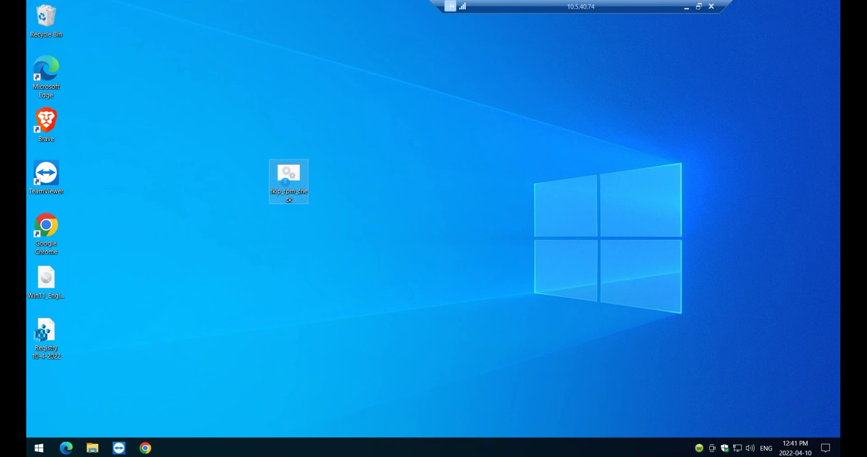
pyautogui.rightClick(286, 183)
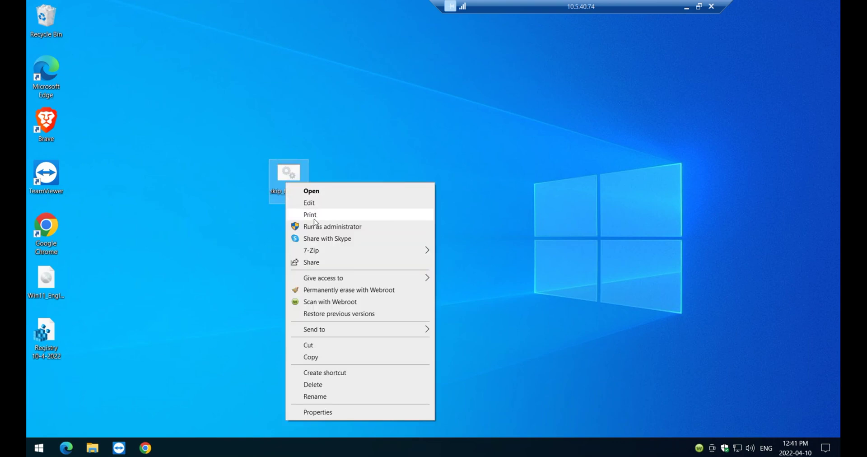
pyautogui.click(315, 227)
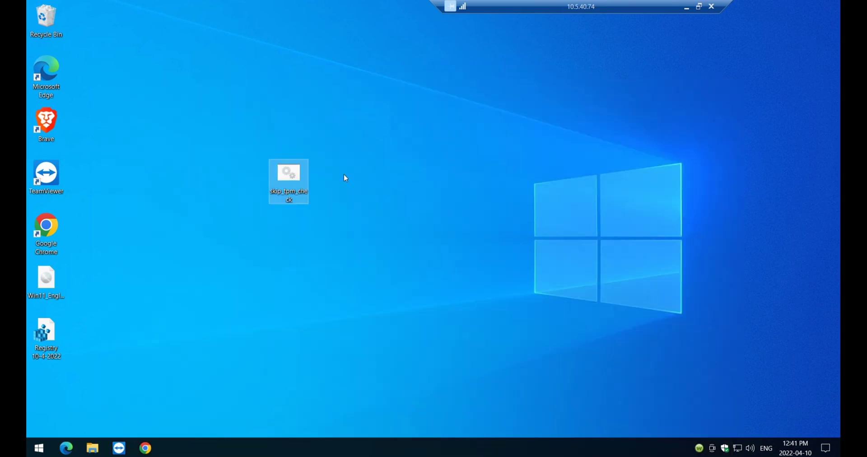
pyautogui.moveTo(288, 176); pyautogui.dragTo(129, 369)
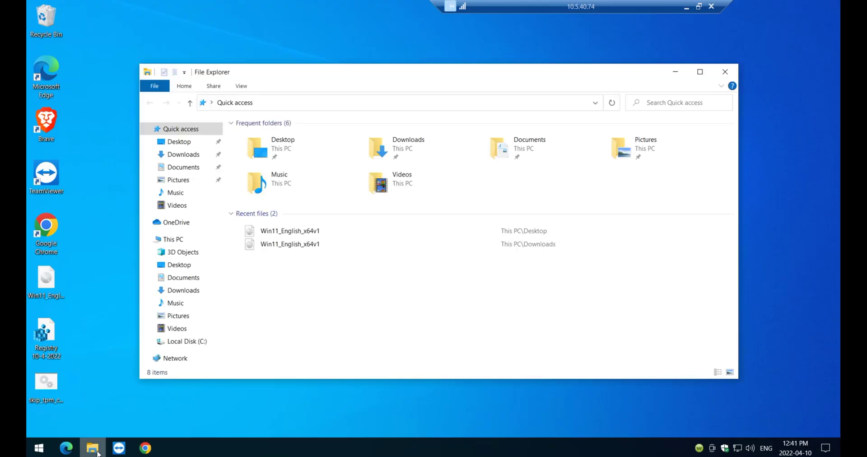
# Mount the Win11_English_x64v1 disc image from the Downloads folder
pyautogui.click(186, 155)
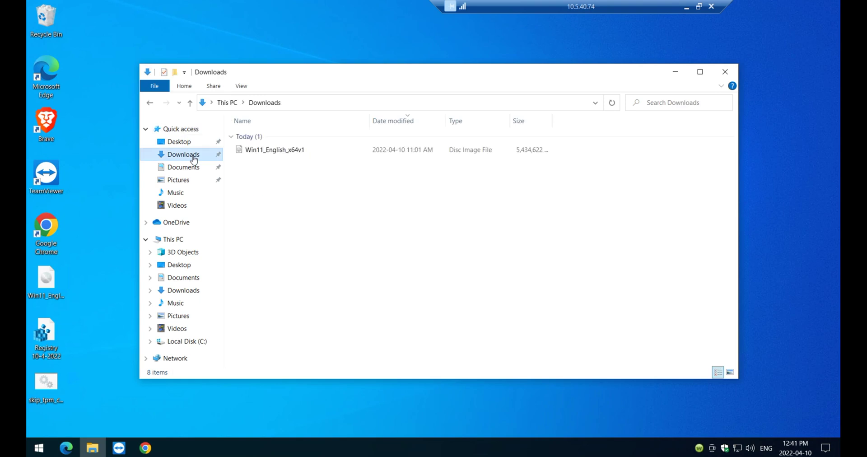
pyautogui.click(281, 153)
pyautogui.rightClick(280, 153)
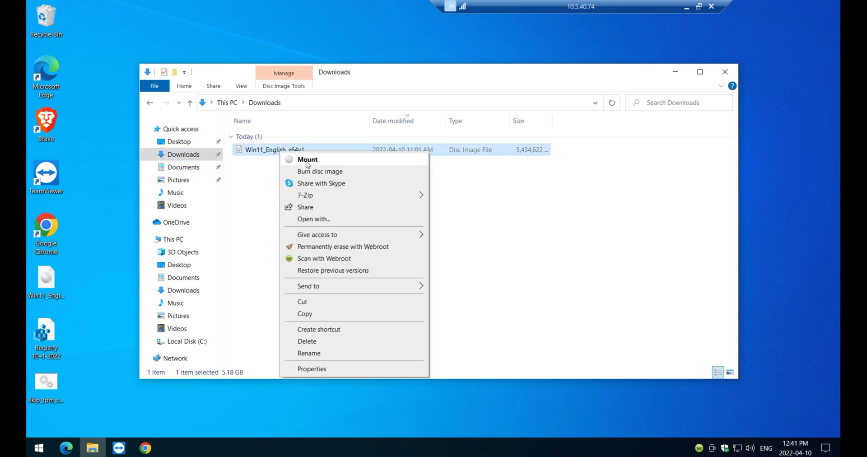
pyautogui.click(305, 160)
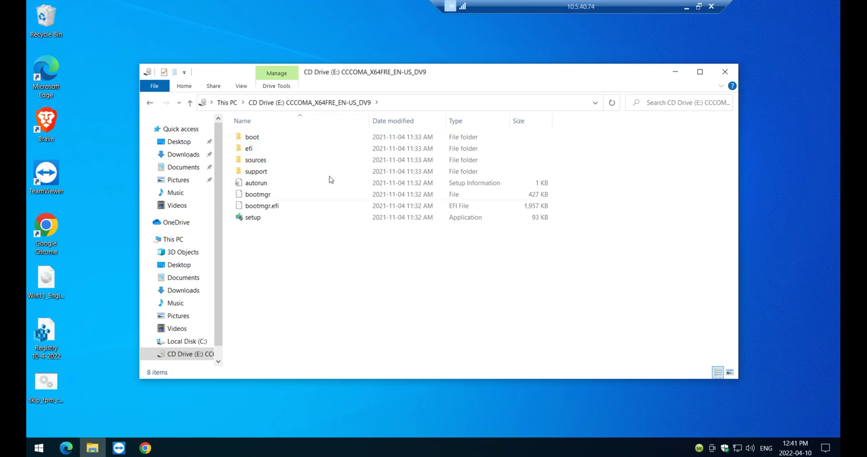
# Run setup from the mounted drive E: as administrator
pyautogui.click(255, 220)
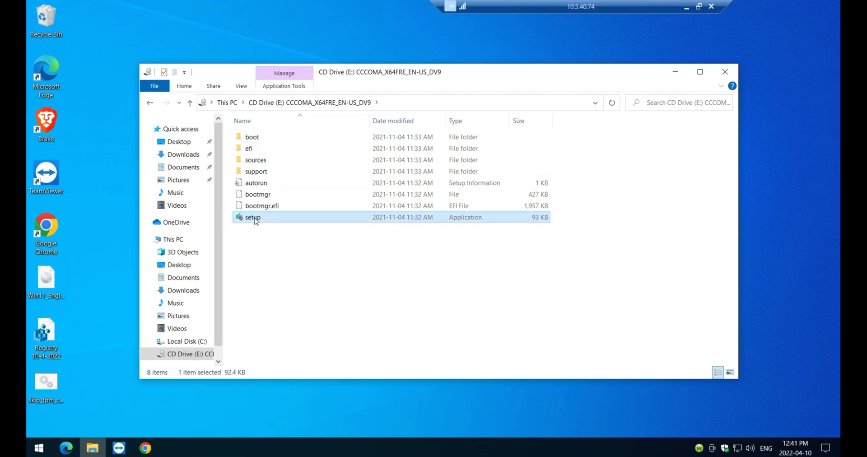
pyautogui.rightClick(255, 219)
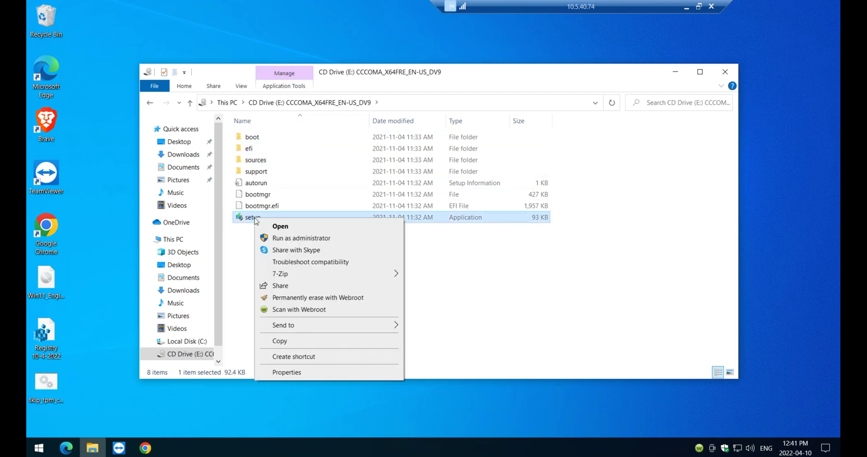
pyautogui.click(285, 238)
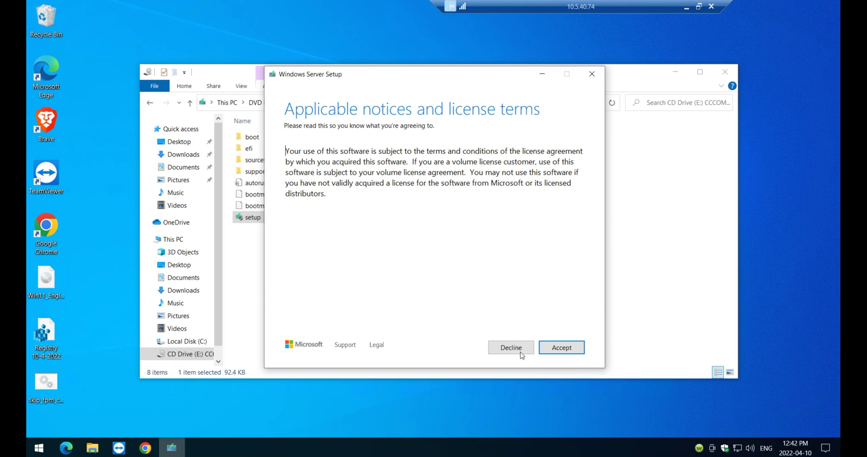
# Accept the Windows Setup notices and license terms to reach Choose what to keep
pyautogui.click(560, 350)
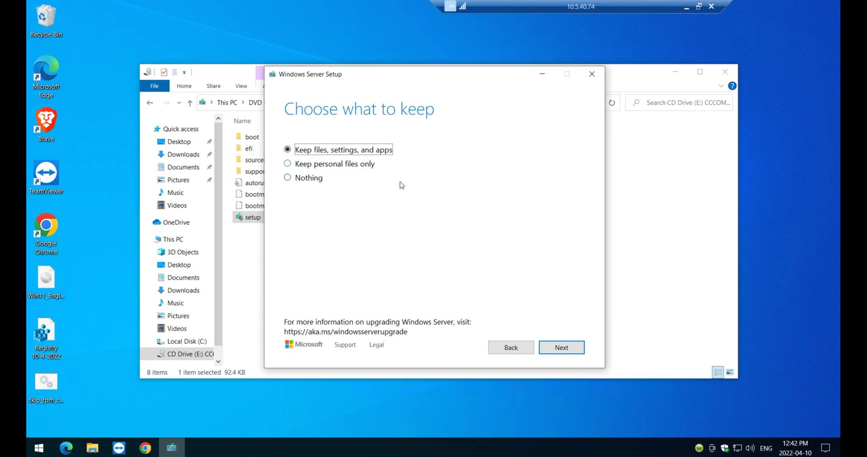
pyautogui.click(343, 164)
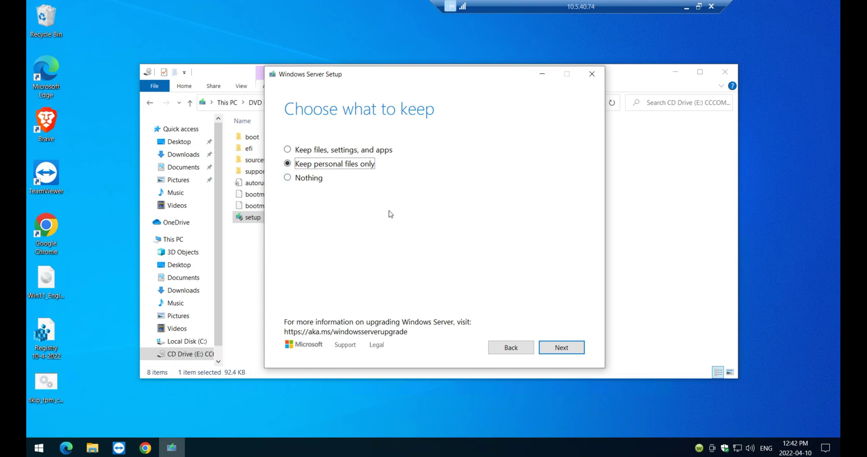
pyautogui.click(316, 183)
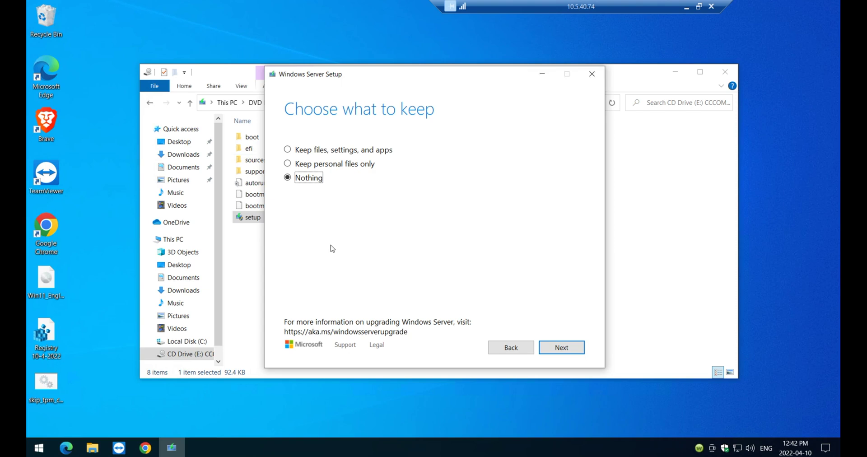
pyautogui.click(349, 152)
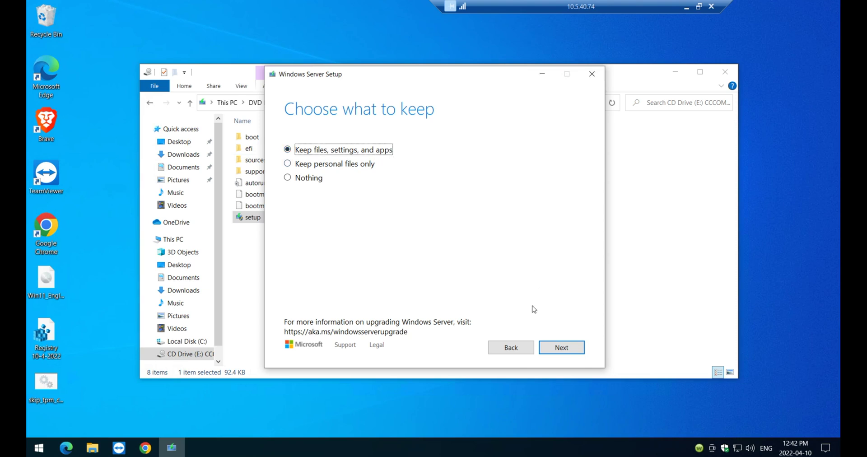
pyautogui.click(580, 352)
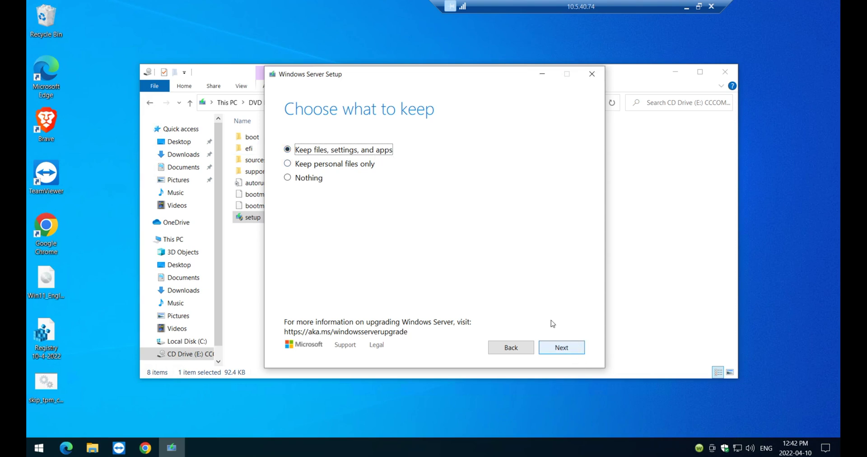